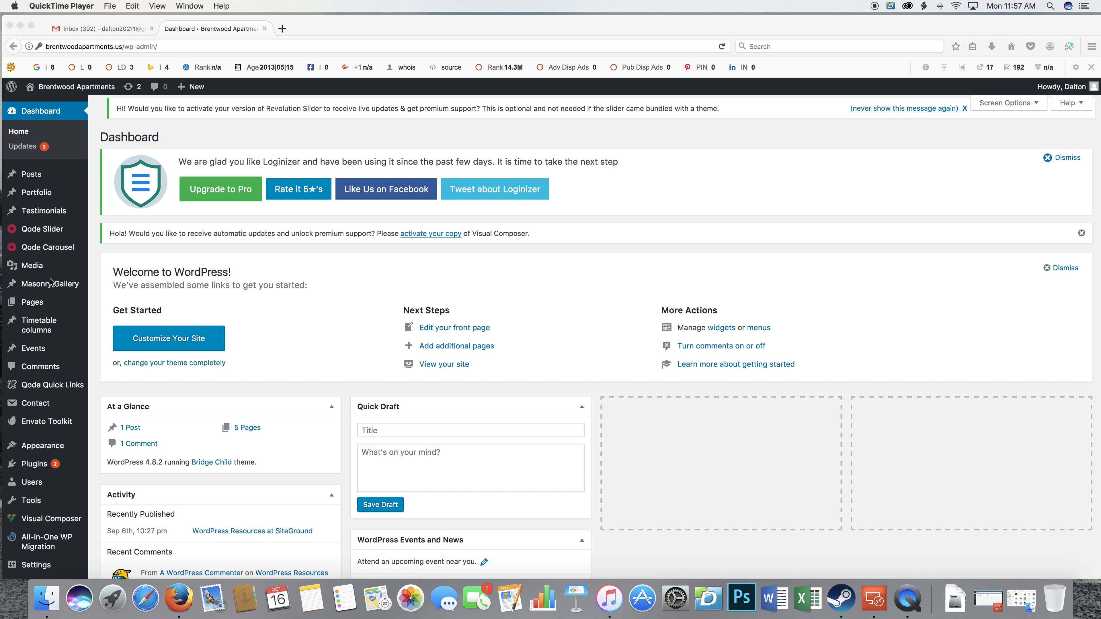
Open the Amenities page for editing from the list of all pages.
{"action": "left_click", "coordinate": [39, 310]}
{"action": "left_click", "coordinate": [121, 304]}
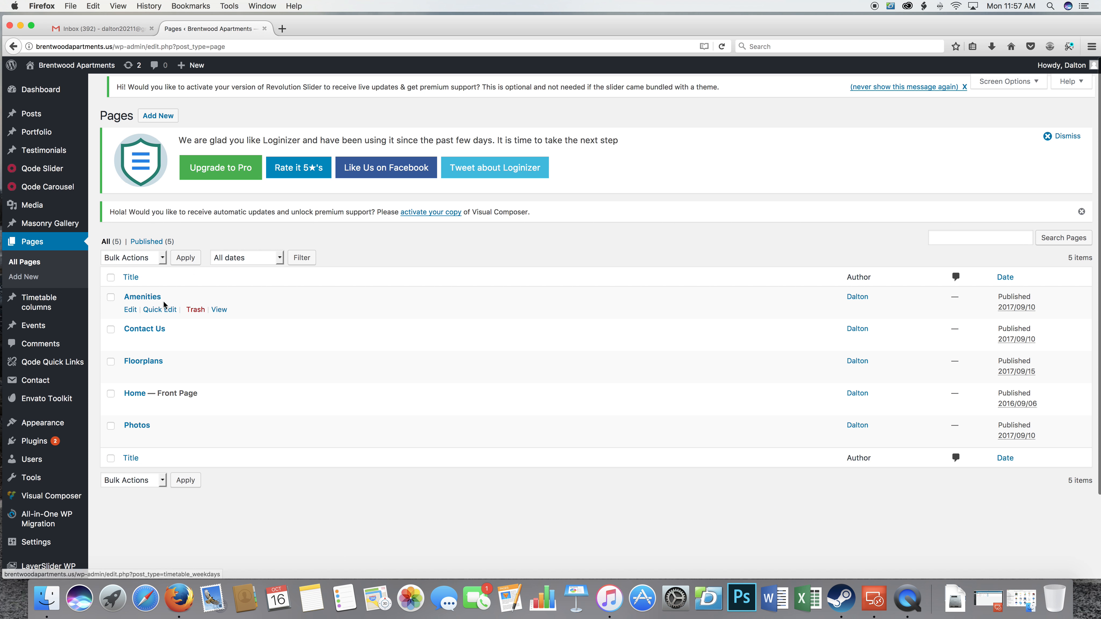
{"action": "scroll", "coordinate": [686, 259], "scroll_direction": "down", "scroll_amount": 3}
{"action": "scroll", "coordinate": [686, 257], "scroll_direction": "up", "scroll_amount": 2}
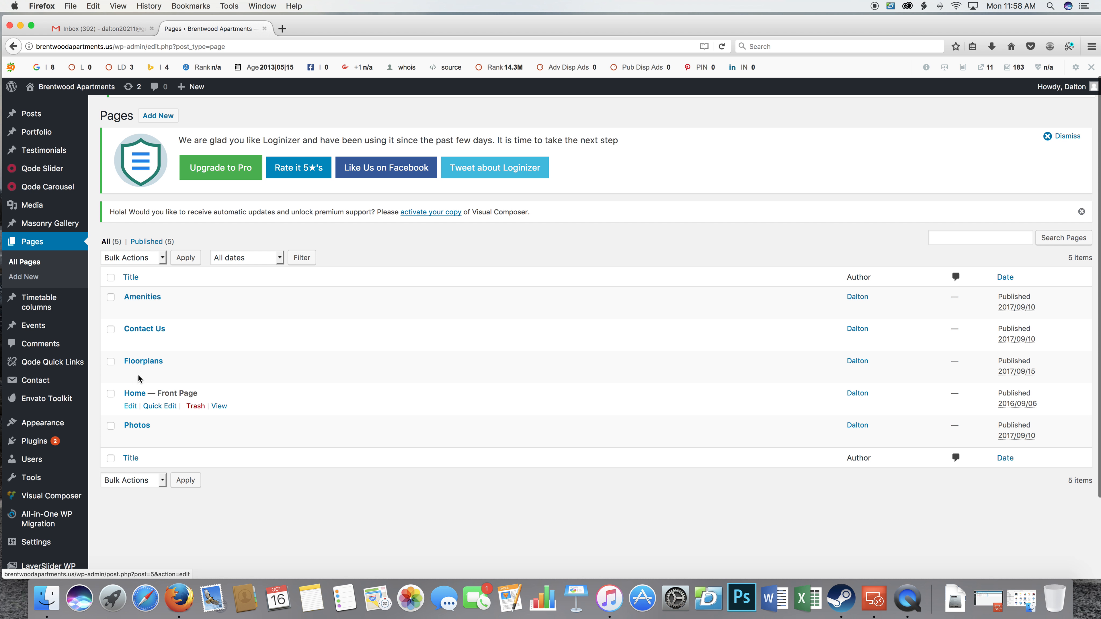
{"action": "left_click", "coordinate": [144, 299]}
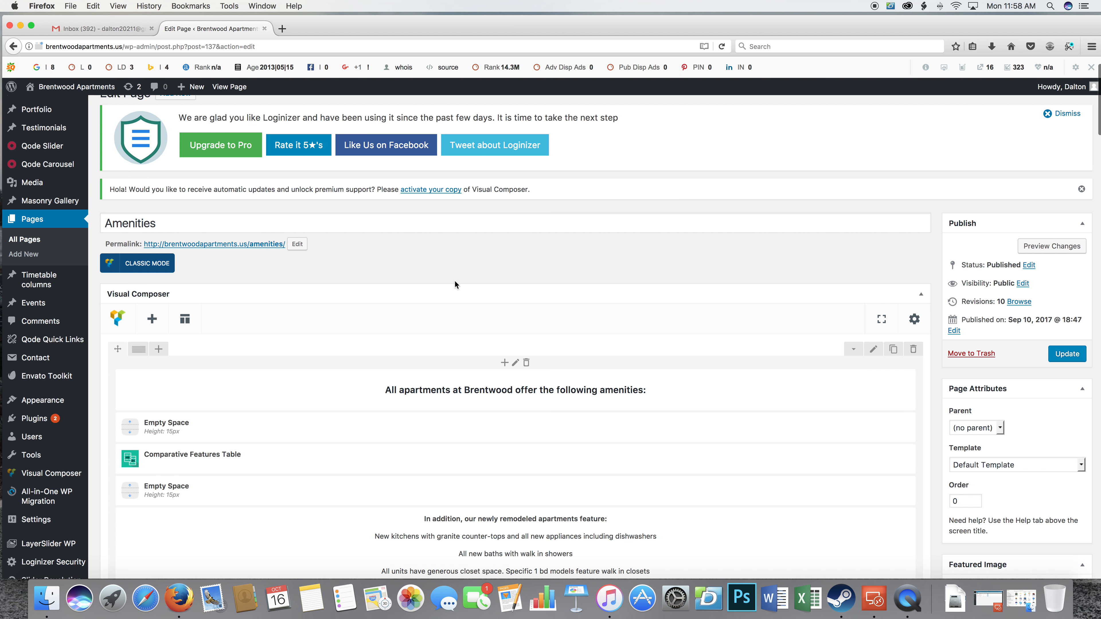
Look through the Visual Composer elements that make up the Amenities page.
{"action": "scroll", "coordinate": [433, 282], "scroll_direction": "down", "scroll_amount": 5}
{"action": "scroll", "coordinate": [426, 288], "scroll_direction": "down", "scroll_amount": 10}
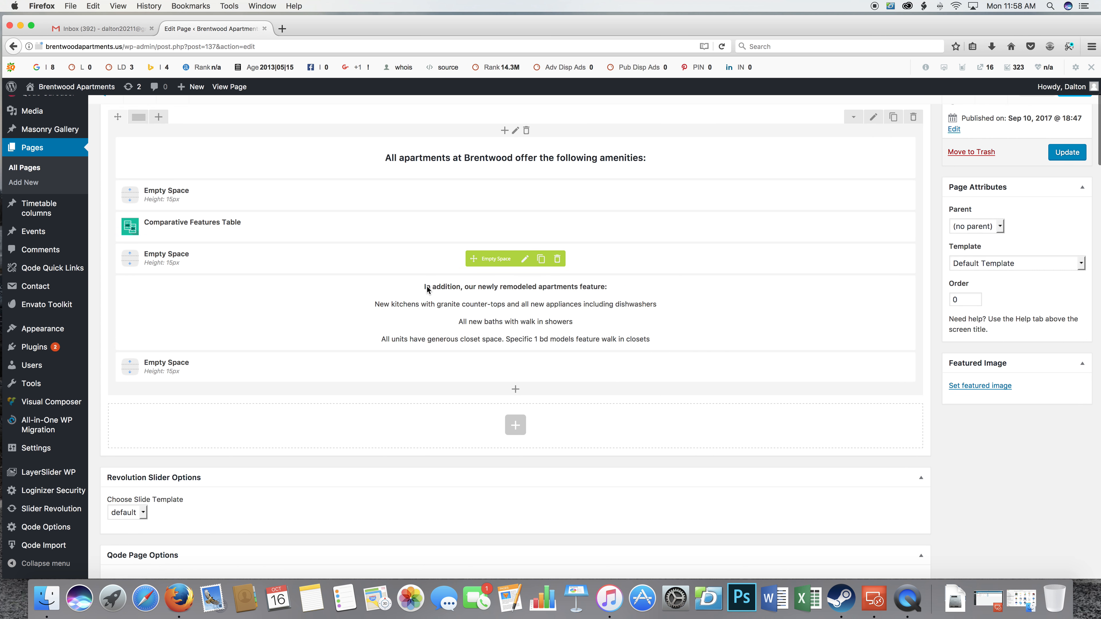
{"action": "scroll", "coordinate": [427, 287], "scroll_direction": "up", "scroll_amount": 12}
{"action": "scroll", "coordinate": [427, 288], "scroll_direction": "up", "scroll_amount": 3}
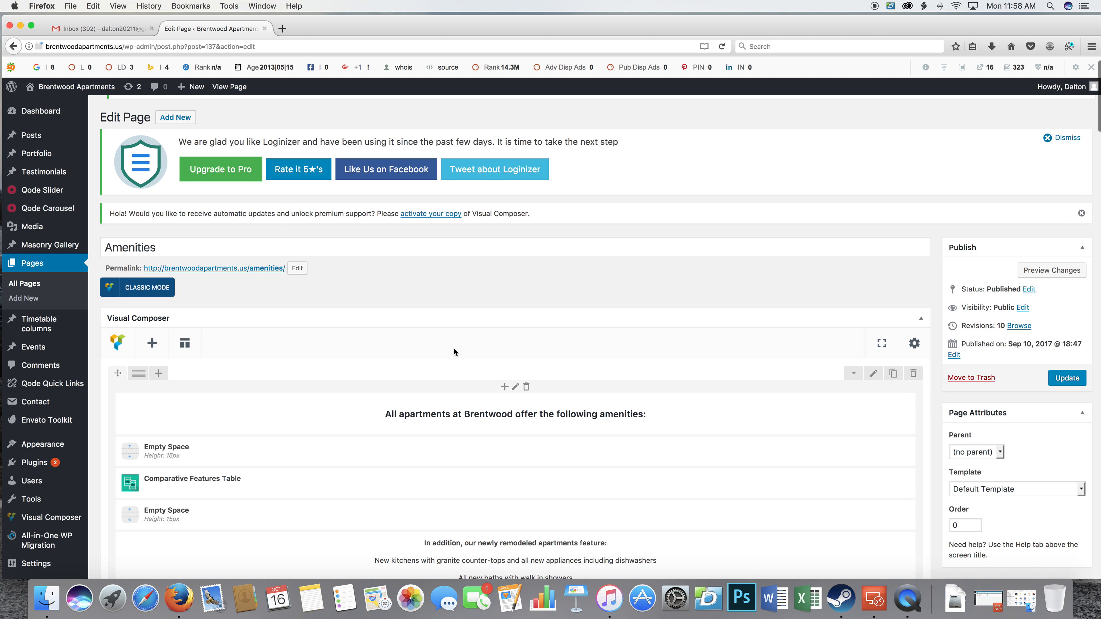
{"action": "scroll", "coordinate": [521, 367], "scroll_direction": "down", "scroll_amount": 2}
{"action": "scroll", "coordinate": [519, 366], "scroll_direction": "up", "scroll_amount": 3}
{"action": "scroll", "coordinate": [518, 365], "scroll_direction": "up", "scroll_amount": 1}
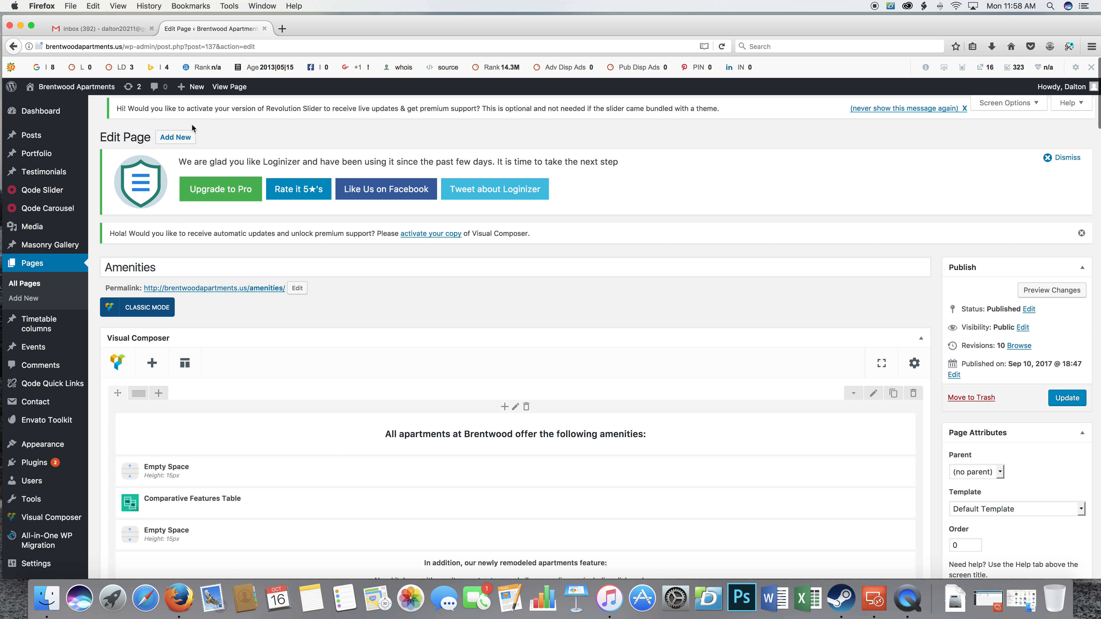
Open the live Amenities page in a new tab and look over its amenities table and closing text.
{"action": "right_click", "coordinate": [224, 90]}
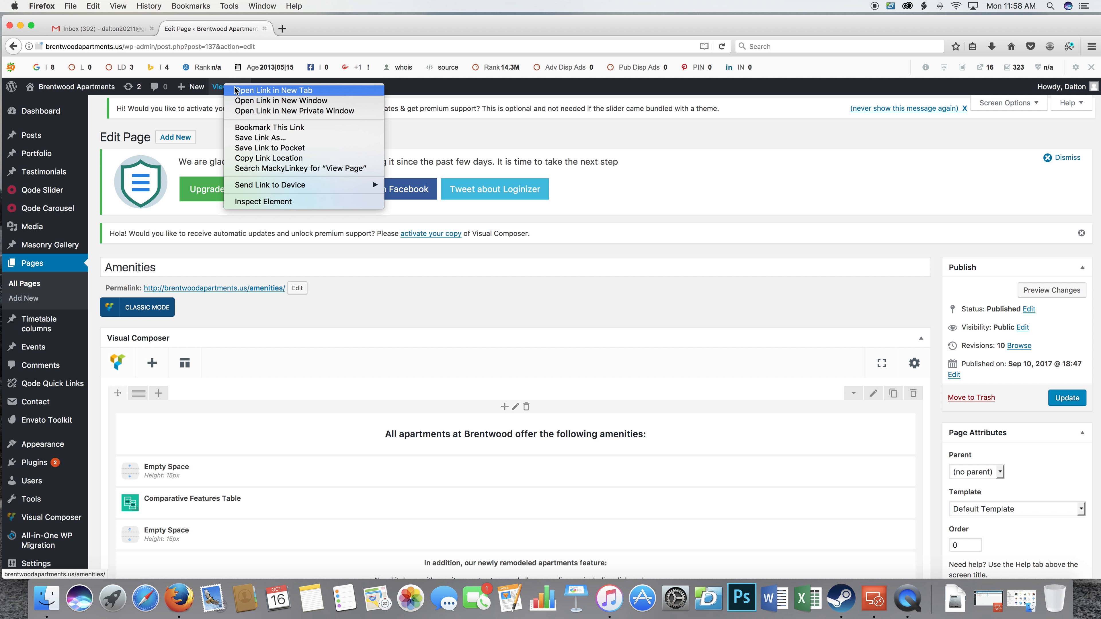
{"action": "left_click", "coordinate": [273, 90]}
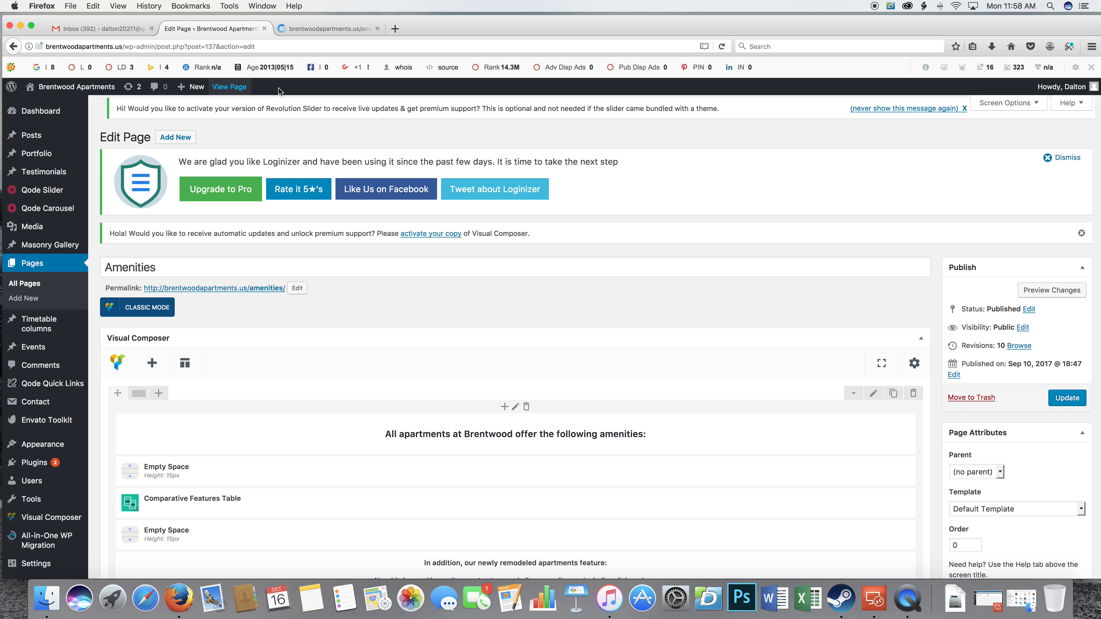
{"action": "left_click", "coordinate": [328, 28]}
{"action": "left_click", "coordinate": [236, 32]}
{"action": "left_click", "coordinate": [321, 30]}
{"action": "scroll", "coordinate": [639, 211], "scroll_direction": "down", "scroll_amount": 5}
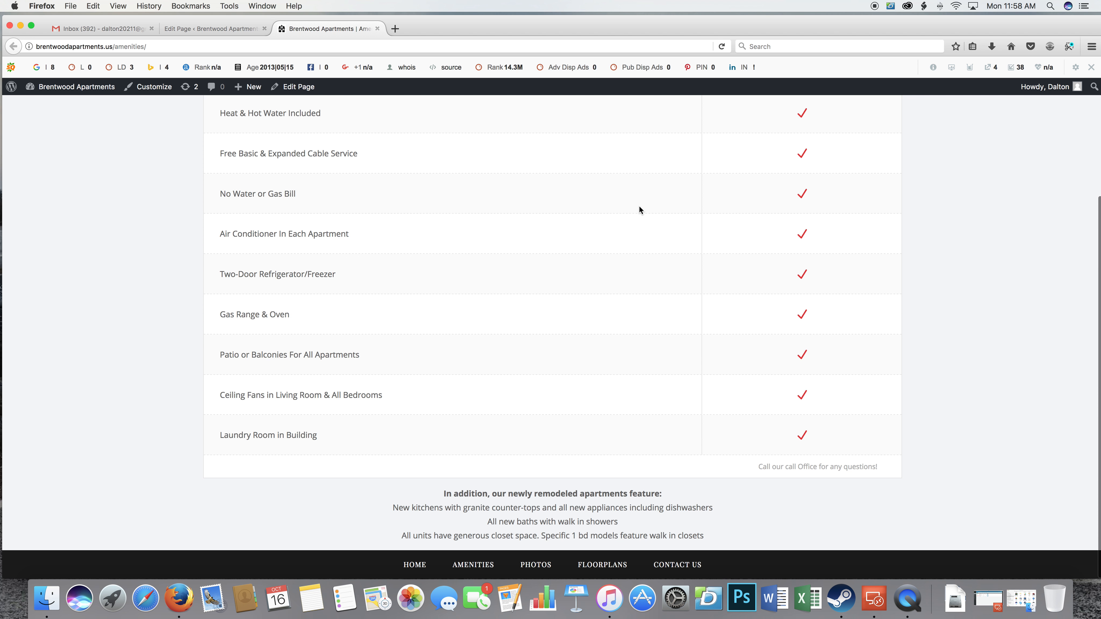
{"action": "scroll", "coordinate": [640, 210], "scroll_direction": "up", "scroll_amount": 5}
{"action": "scroll", "coordinate": [452, 180], "scroll_direction": "down", "scroll_amount": 4}
{"action": "scroll", "coordinate": [455, 184], "scroll_direction": "up", "scroll_amount": 4}
Compare the Amenities page's elements in the editor with the published version.
{"action": "left_click", "coordinate": [222, 26]}
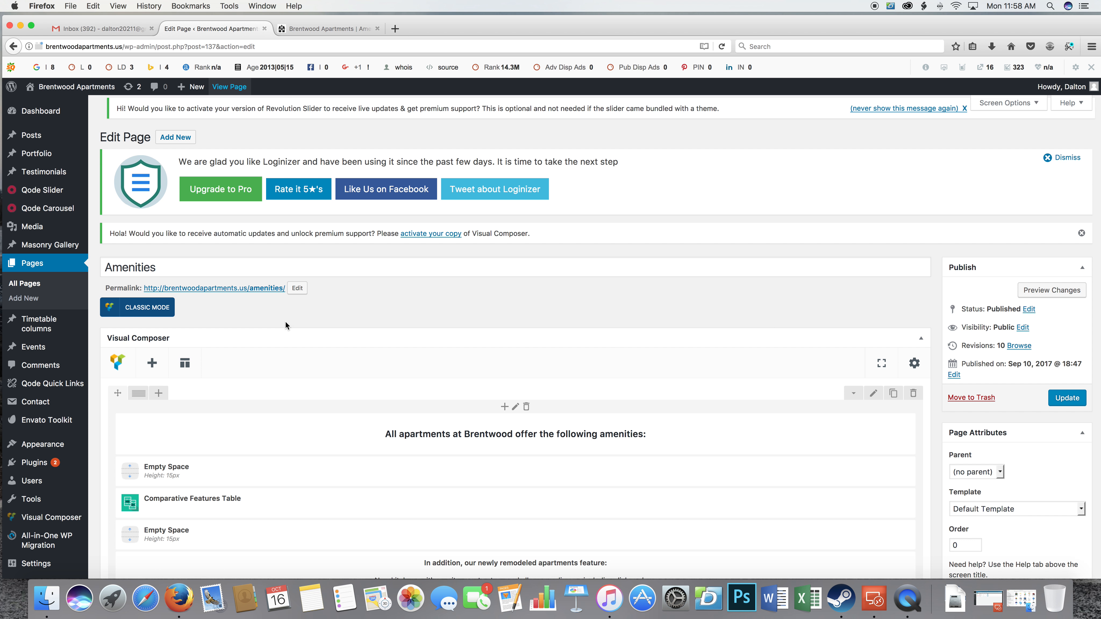
{"action": "scroll", "coordinate": [400, 351], "scroll_direction": "down", "scroll_amount": 6}
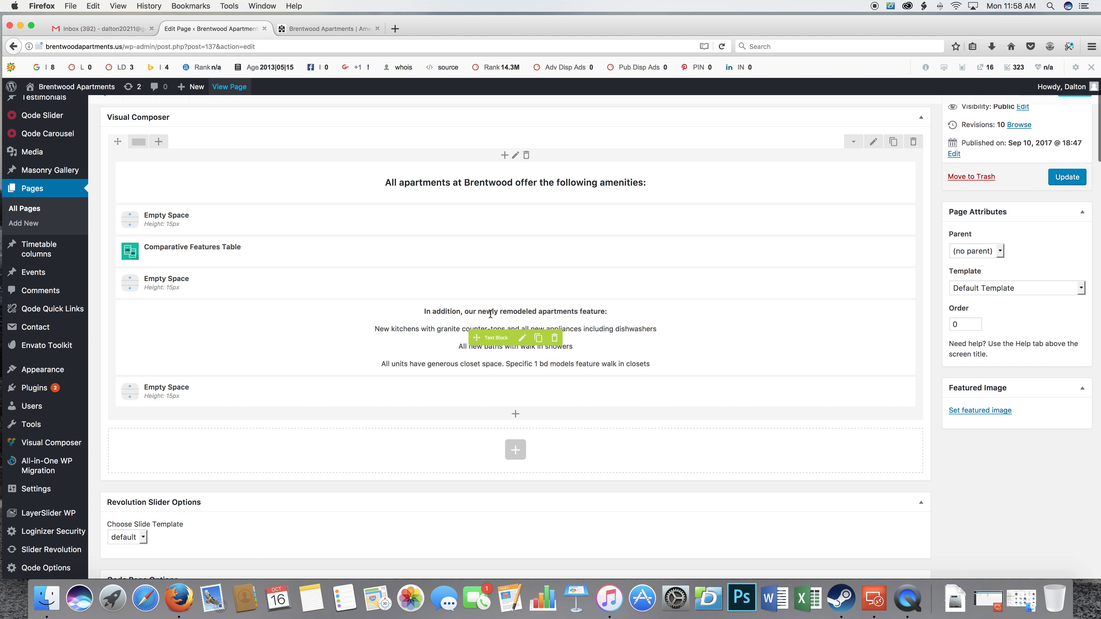
{"action": "scroll", "coordinate": [481, 307], "scroll_direction": "up", "scroll_amount": 3}
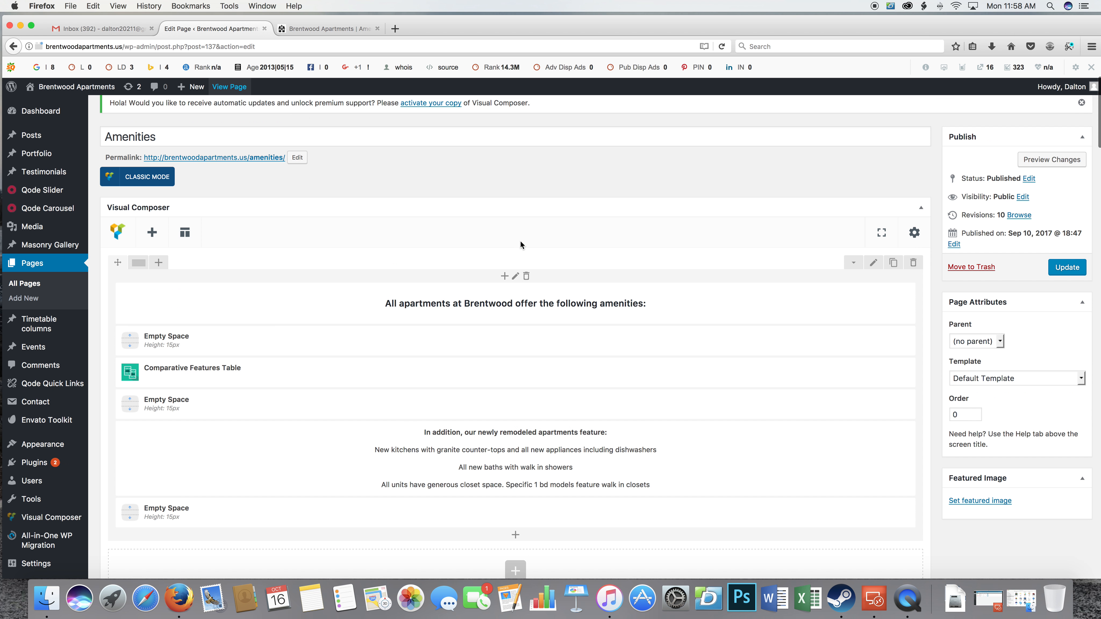
{"action": "scroll", "coordinate": [542, 417], "scroll_direction": "down", "scroll_amount": 1}
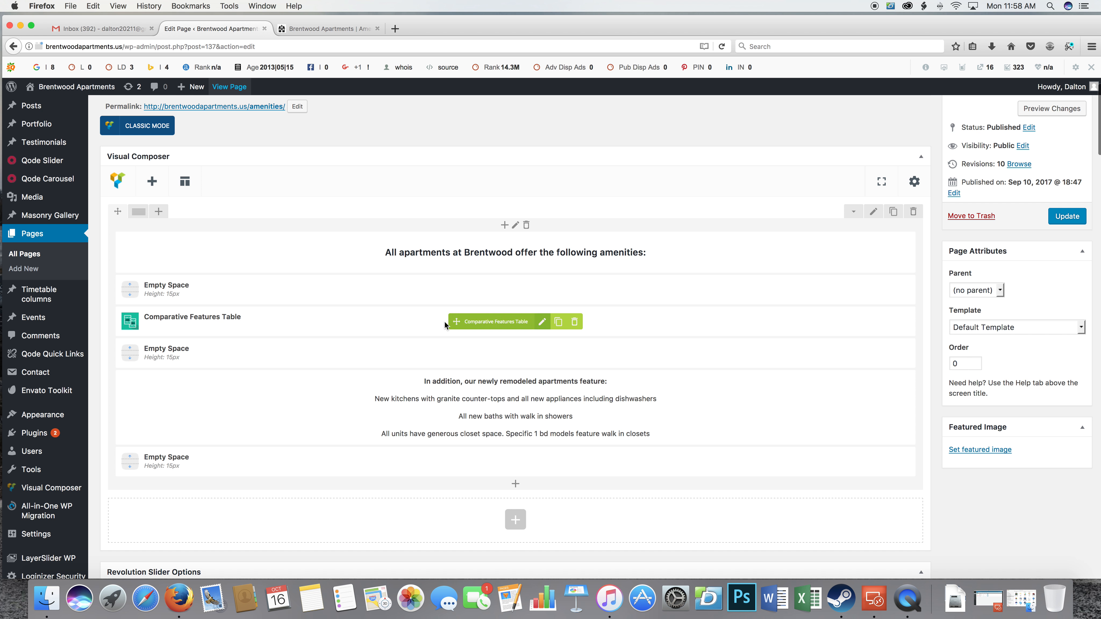
{"action": "left_click", "coordinate": [309, 28]}
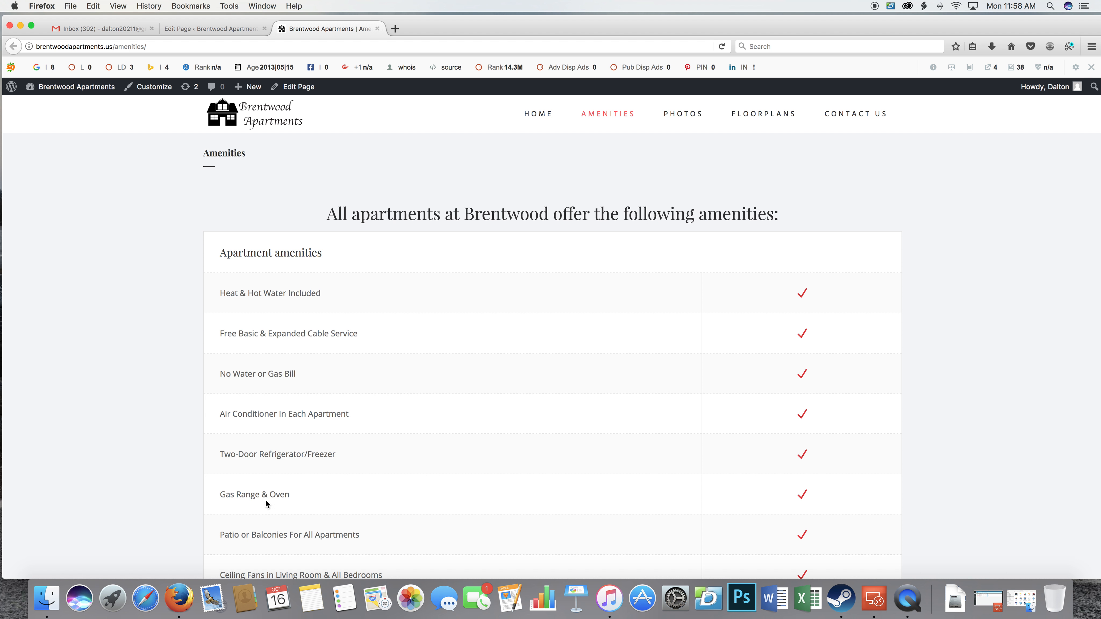
{"action": "left_click", "coordinate": [234, 30]}
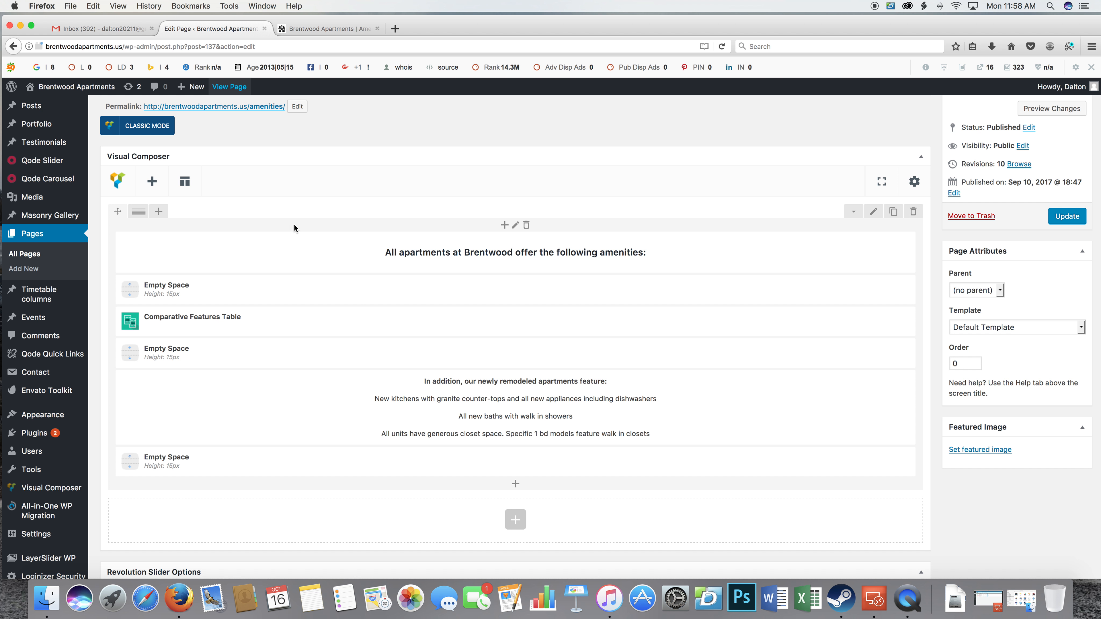
Open the Home front page for editing and look through its layout.
{"action": "left_click", "coordinate": [33, 238]}
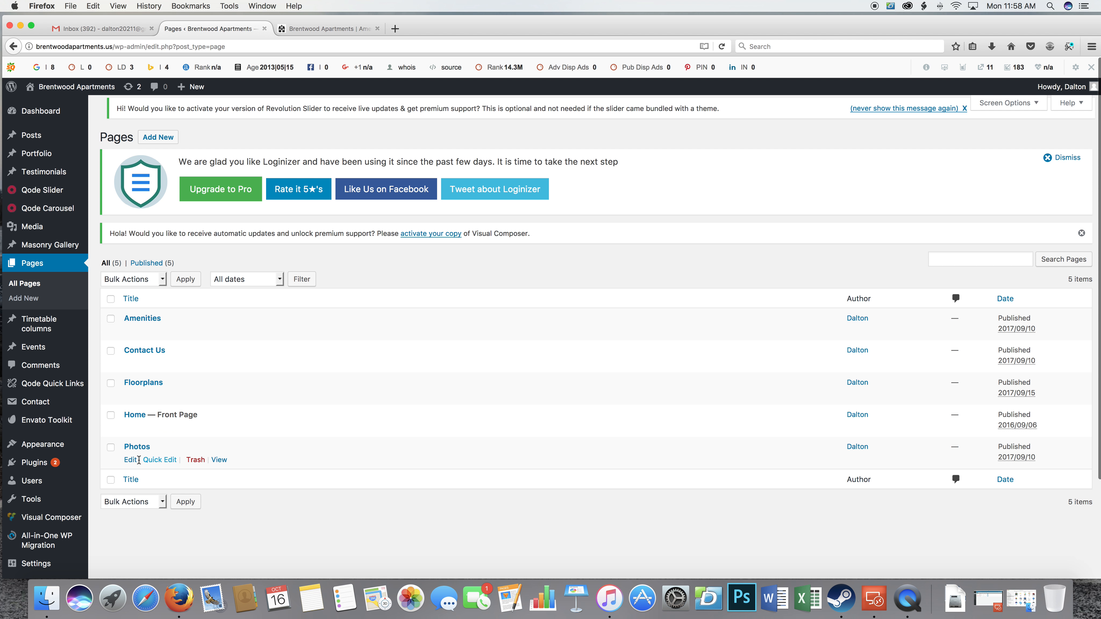
{"action": "left_click", "coordinate": [135, 416]}
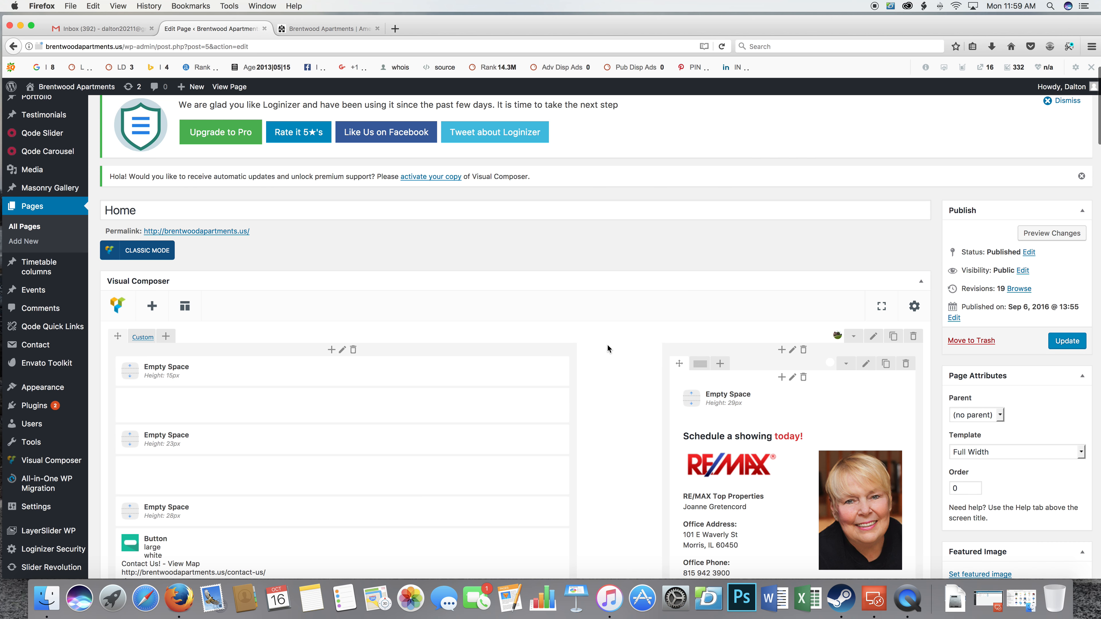
{"action": "scroll", "coordinate": [598, 347], "scroll_direction": "down", "scroll_amount": 5}
{"action": "scroll", "coordinate": [597, 351], "scroll_direction": "down", "scroll_amount": 10}
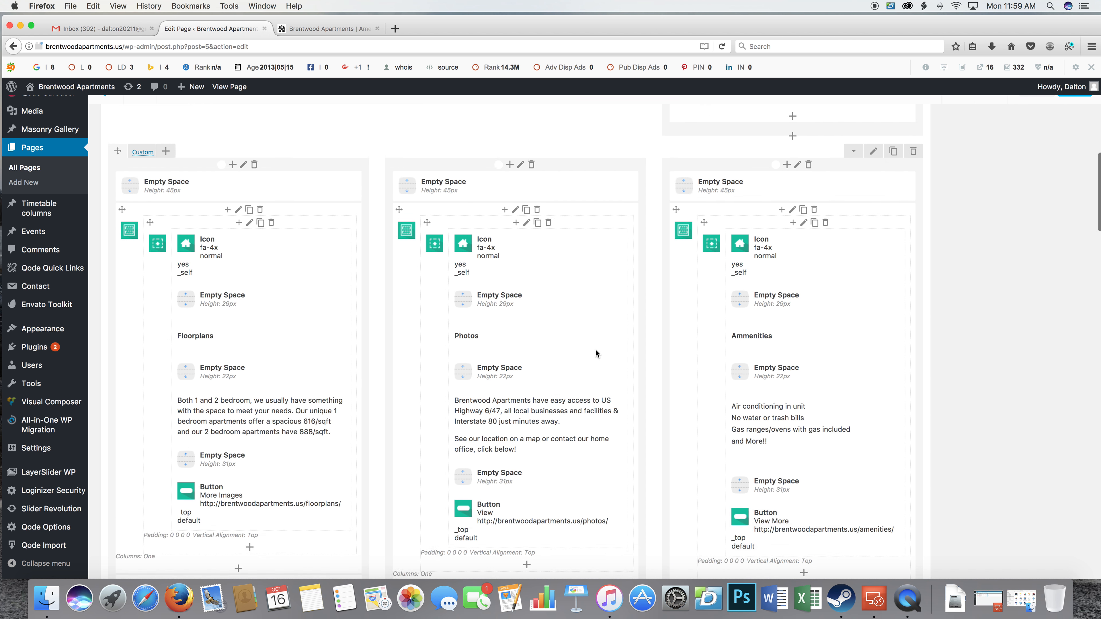
{"action": "scroll", "coordinate": [597, 349], "scroll_direction": "up", "scroll_amount": 15}
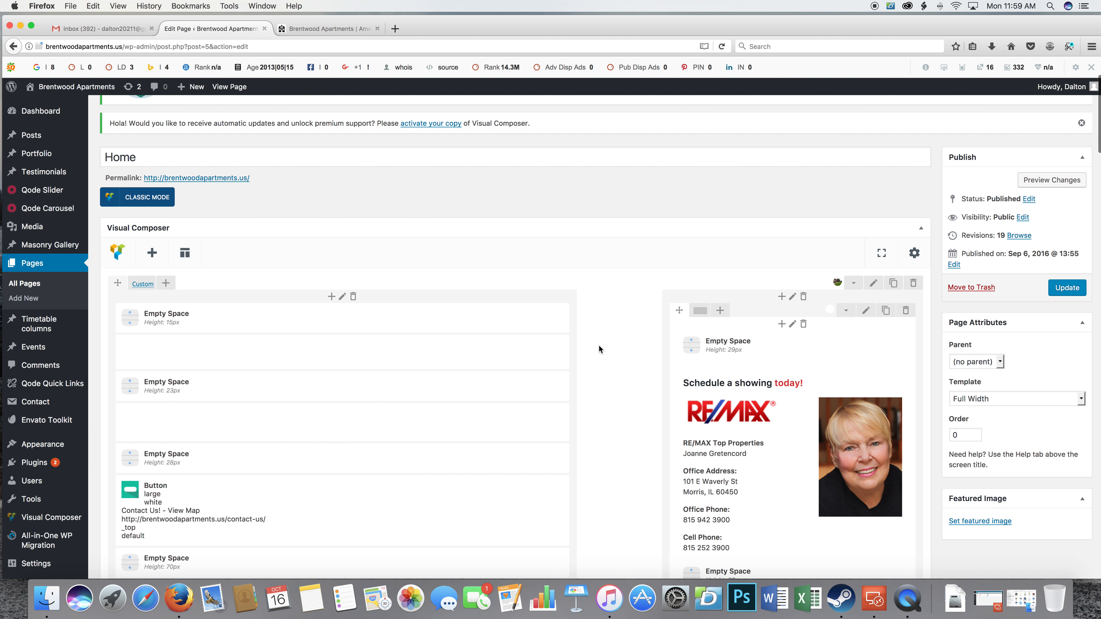
{"action": "scroll", "coordinate": [599, 347], "scroll_direction": "down", "scroll_amount": 5}
{"action": "scroll", "coordinate": [598, 342], "scroll_direction": "up", "scroll_amount": 3}
Open the settings of the "Schedule a showing today!" text block and look through its content.
{"action": "mouse_move", "coordinate": [717, 423]}
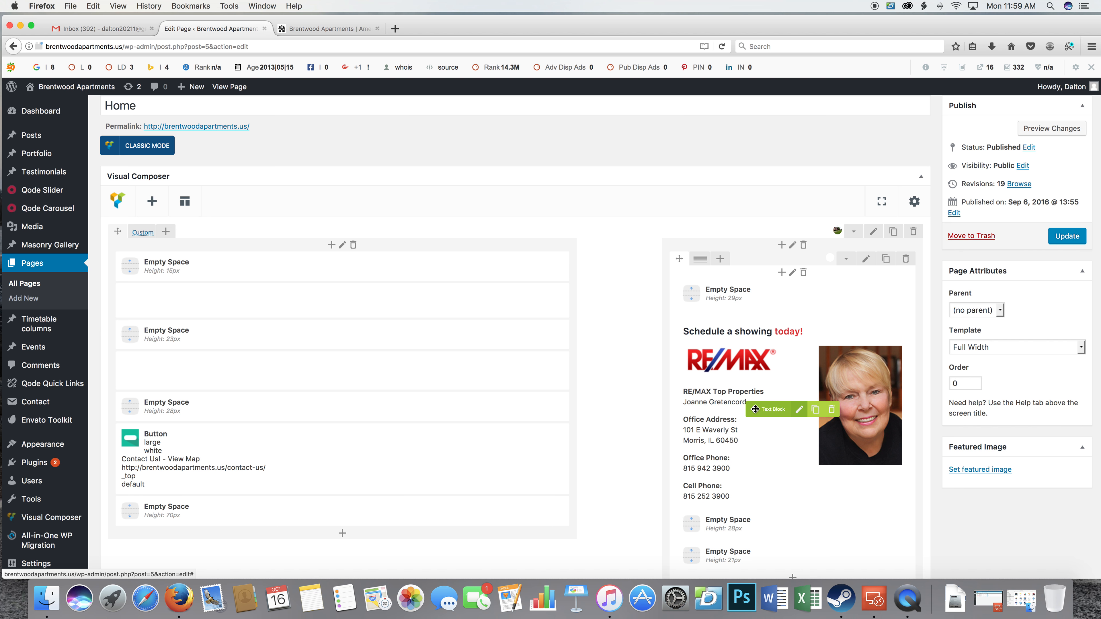
{"action": "left_click", "coordinate": [799, 410]}
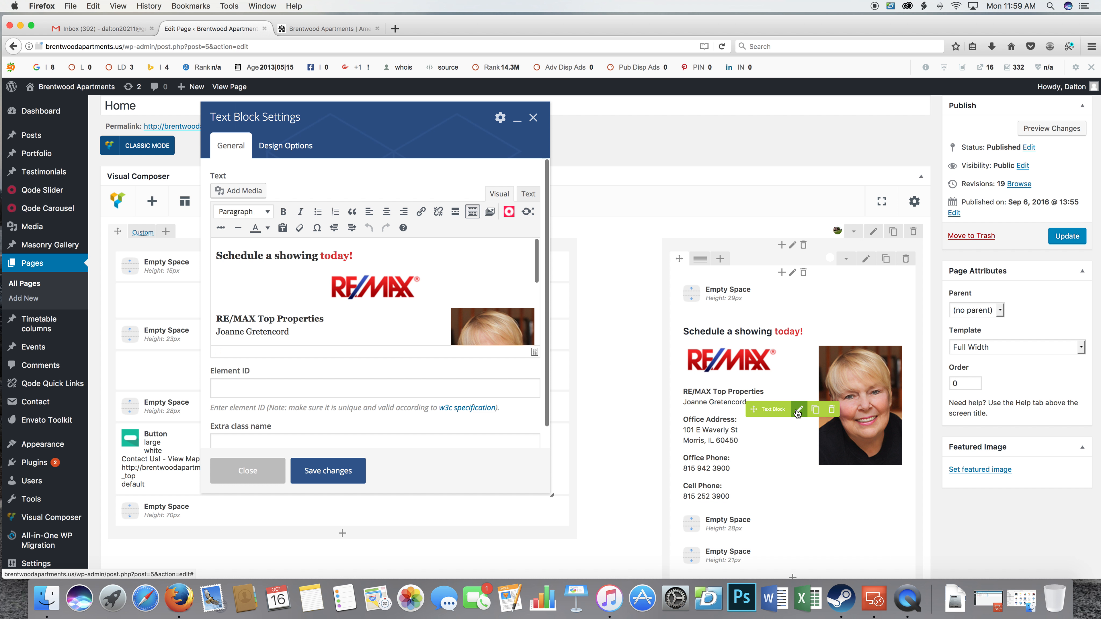
{"action": "scroll", "coordinate": [449, 311], "scroll_direction": "down", "scroll_amount": 5}
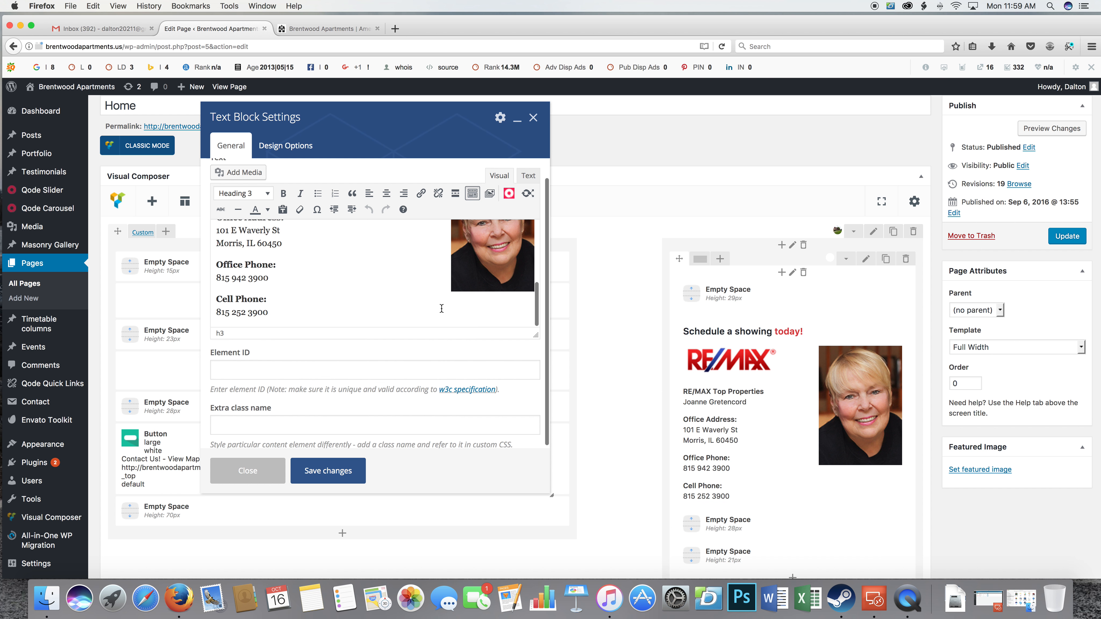
{"action": "scroll", "coordinate": [421, 299], "scroll_direction": "up", "scroll_amount": 6}
{"action": "scroll", "coordinate": [421, 302], "scroll_direction": "down", "scroll_amount": 4}
{"action": "scroll", "coordinate": [419, 300], "scroll_direction": "down", "scroll_amount": 5}
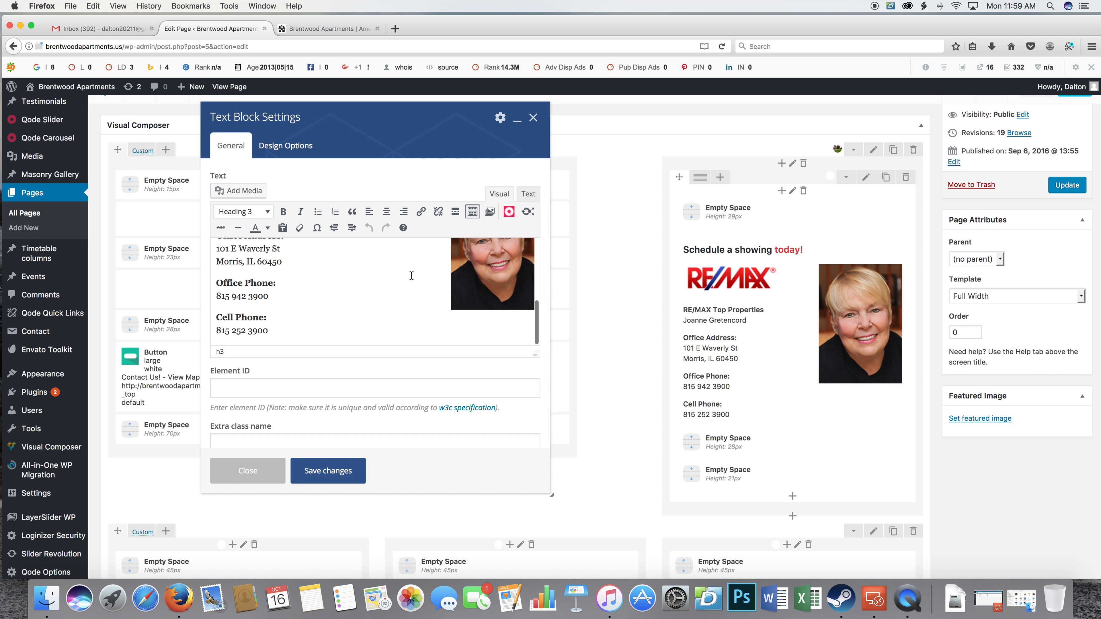
{"action": "scroll", "coordinate": [386, 278], "scroll_direction": "up", "scroll_amount": 4}
{"action": "scroll", "coordinate": [340, 320], "scroll_direction": "down", "scroll_amount": 2}
{"action": "scroll", "coordinate": [340, 320], "scroll_direction": "down", "scroll_amount": 1}
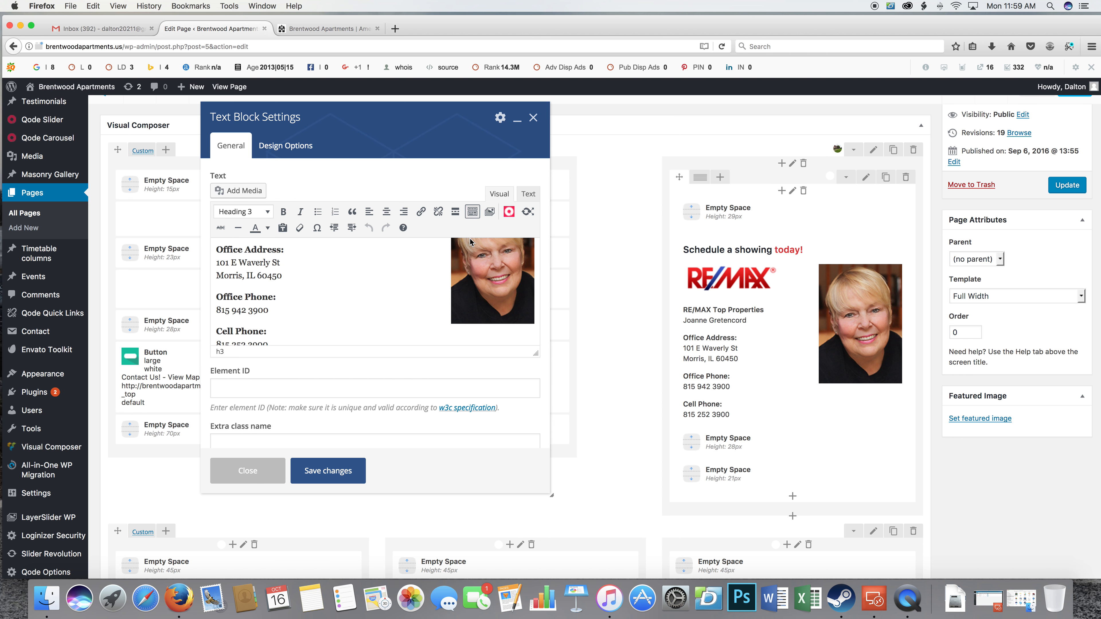
Show the text block's HTML source and try replacing the office phone number.
{"action": "left_click", "coordinate": [527, 196]}
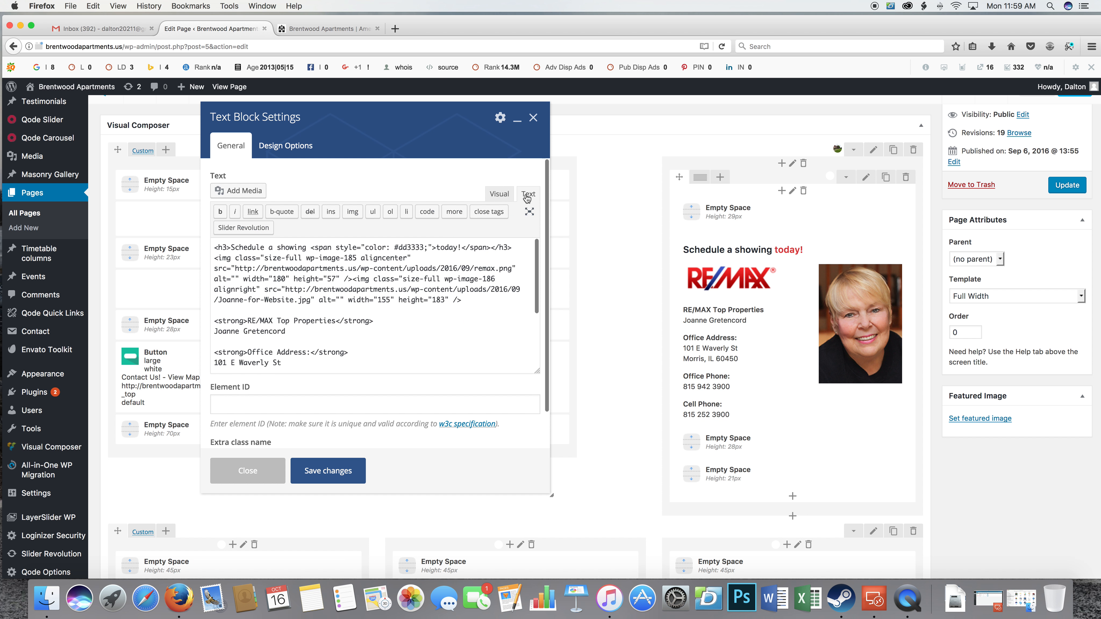
{"action": "scroll", "coordinate": [383, 339], "scroll_direction": "down", "scroll_amount": 5}
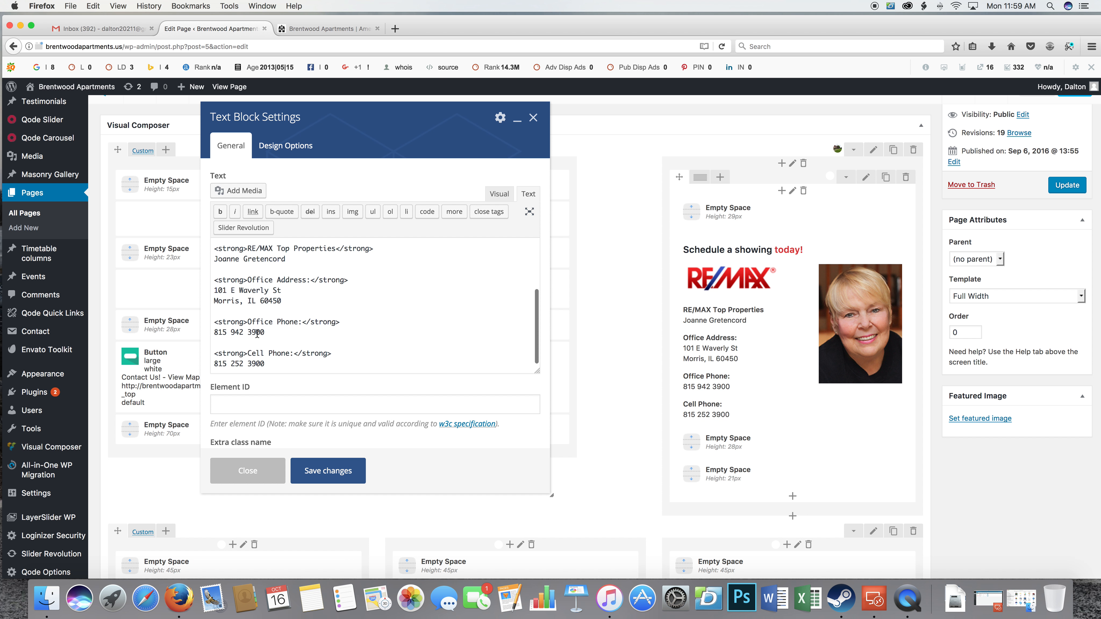
{"action": "left_click_drag", "start_coordinate": [258, 332], "coordinate": [220, 332]}
{"action": "type", "text": "8"}
{"action": "key", "text": "super+z"}
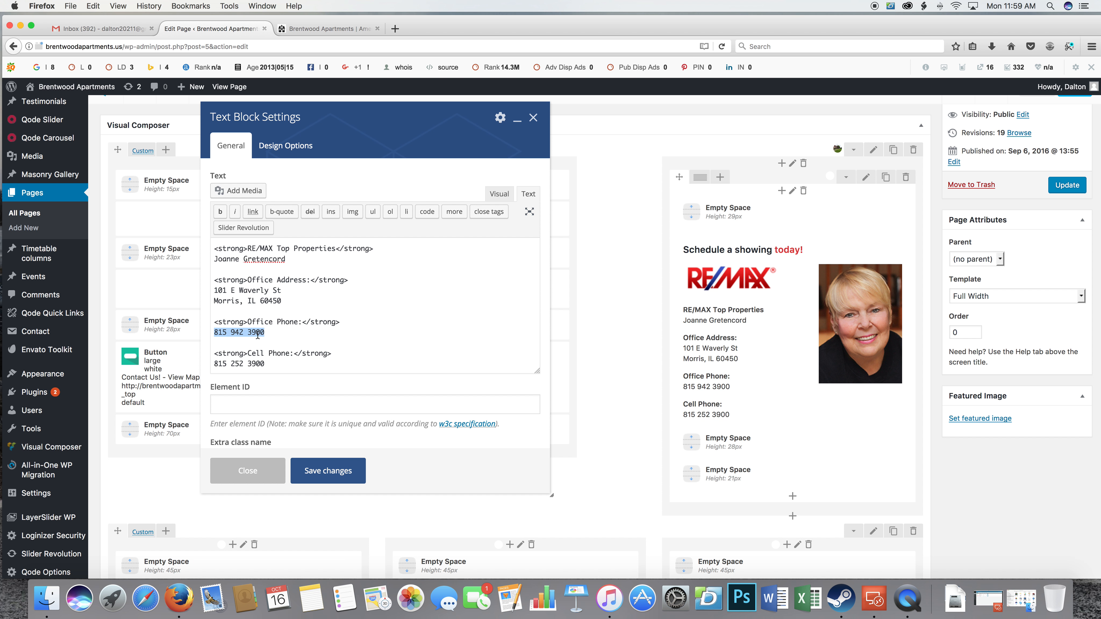
{"action": "left_click", "coordinate": [226, 334]}
Save the text block, preview the Home page and check the office phone number in its contact box.
{"action": "left_click", "coordinate": [318, 467]}
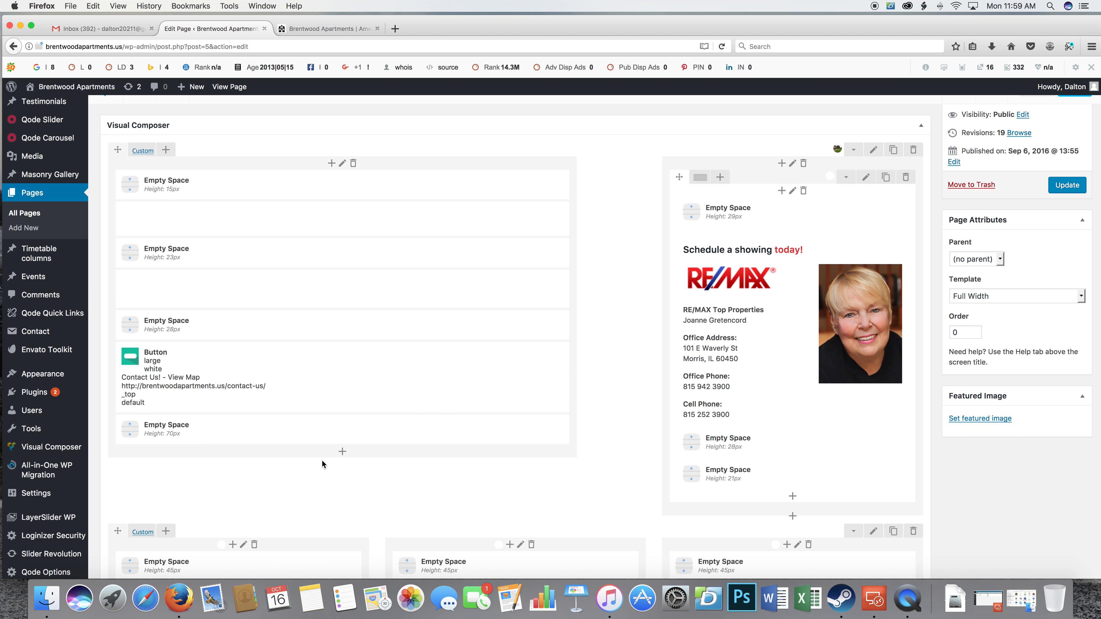
{"action": "scroll", "coordinate": [954, 168], "scroll_direction": "up", "scroll_amount": 5}
{"action": "left_click", "coordinate": [1027, 293]}
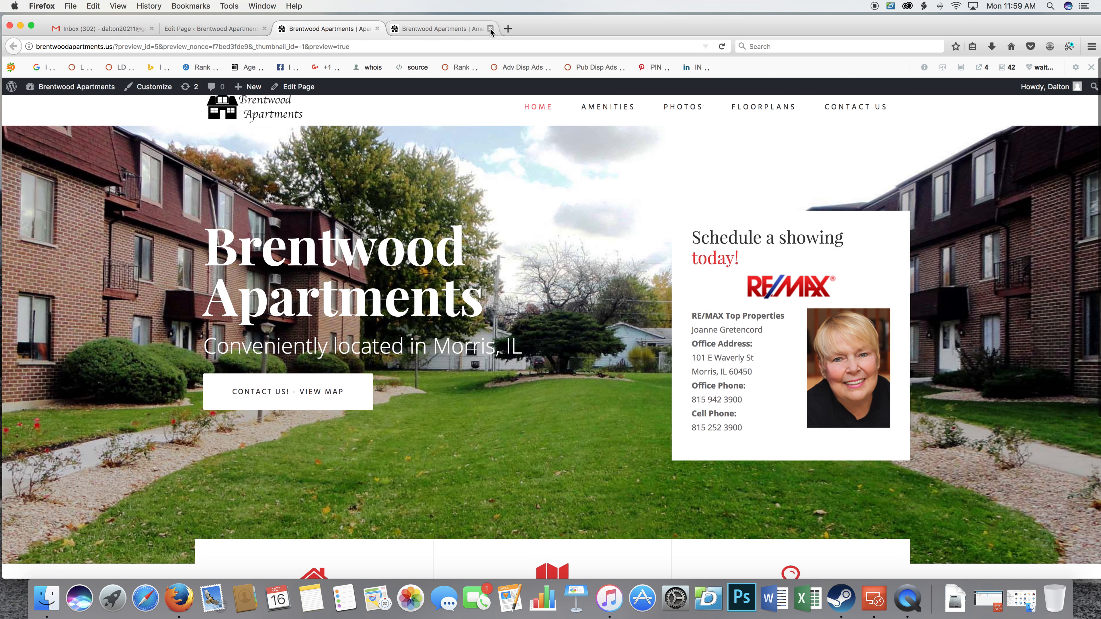
{"action": "left_click", "coordinate": [491, 28]}
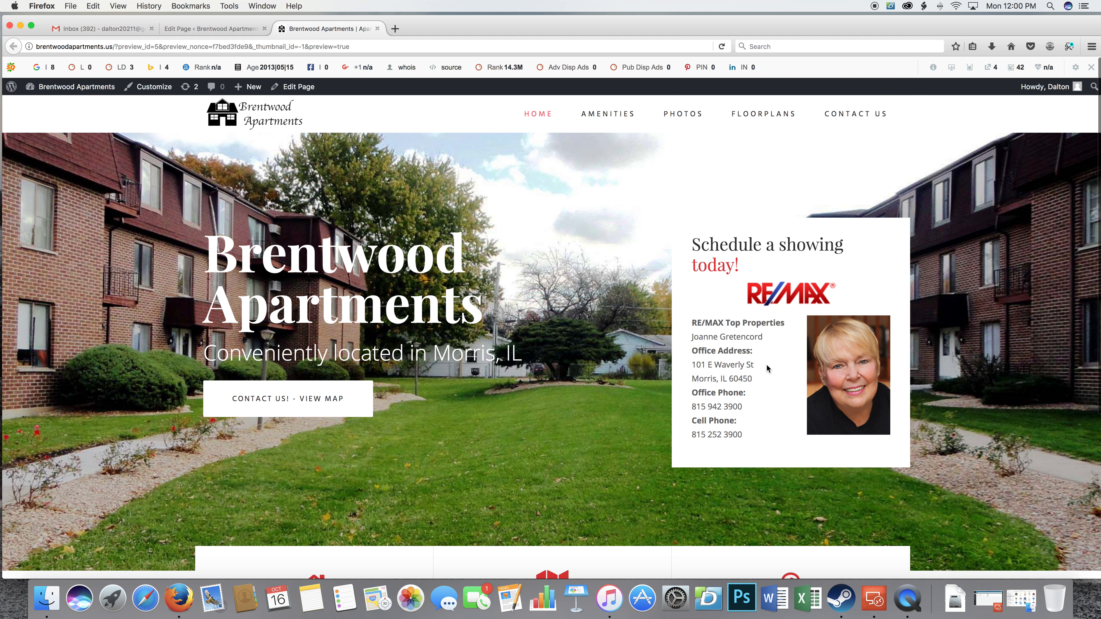
{"action": "scroll", "coordinate": [762, 372], "scroll_direction": "down", "scroll_amount": 2}
{"action": "left_click_drag", "start_coordinate": [707, 358], "coordinate": [751, 363]}
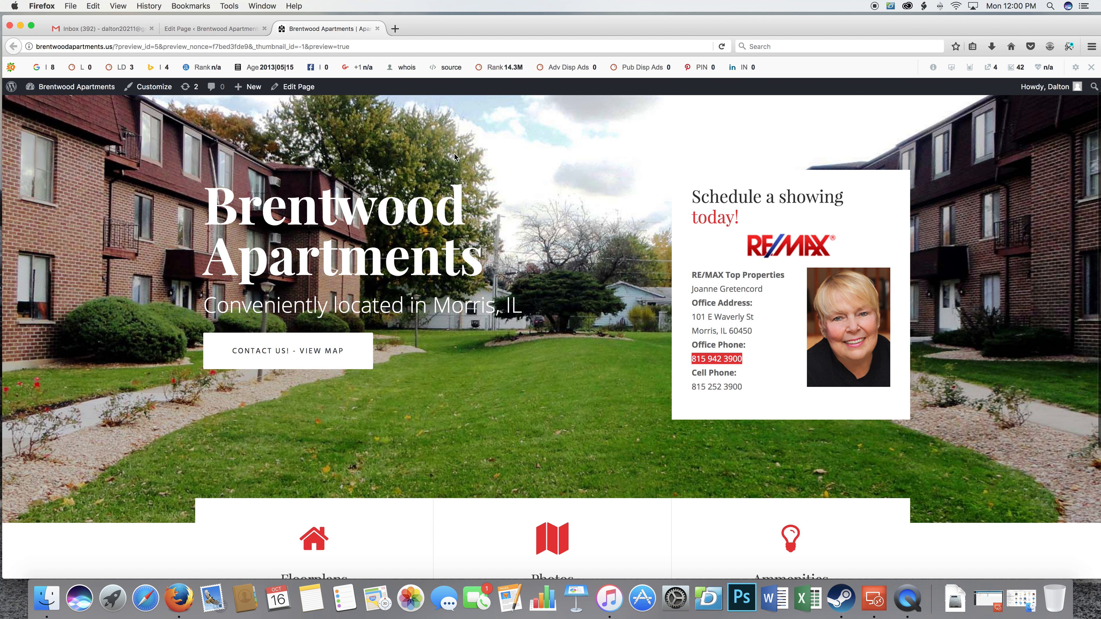
Return to the Home page editor and publish the page update.
{"action": "left_click", "coordinate": [212, 29]}
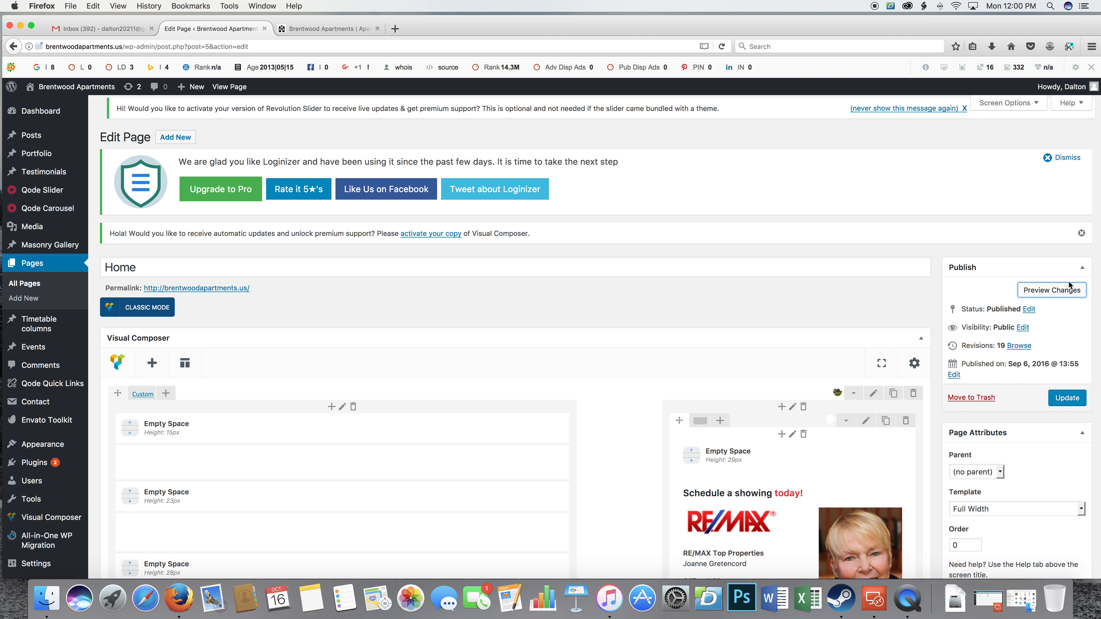
{"action": "left_click", "coordinate": [1058, 400]}
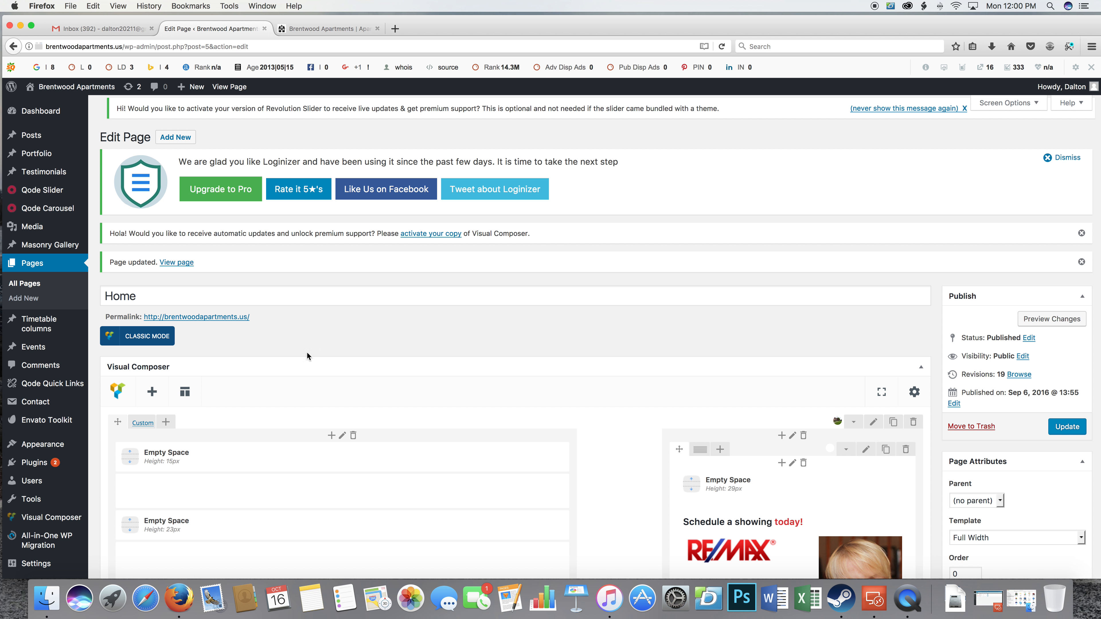
{"action": "scroll", "coordinate": [42, 335], "scroll_direction": "down", "scroll_amount": 3}
{"action": "scroll", "coordinate": [41, 335], "scroll_direction": "up", "scroll_amount": 3}
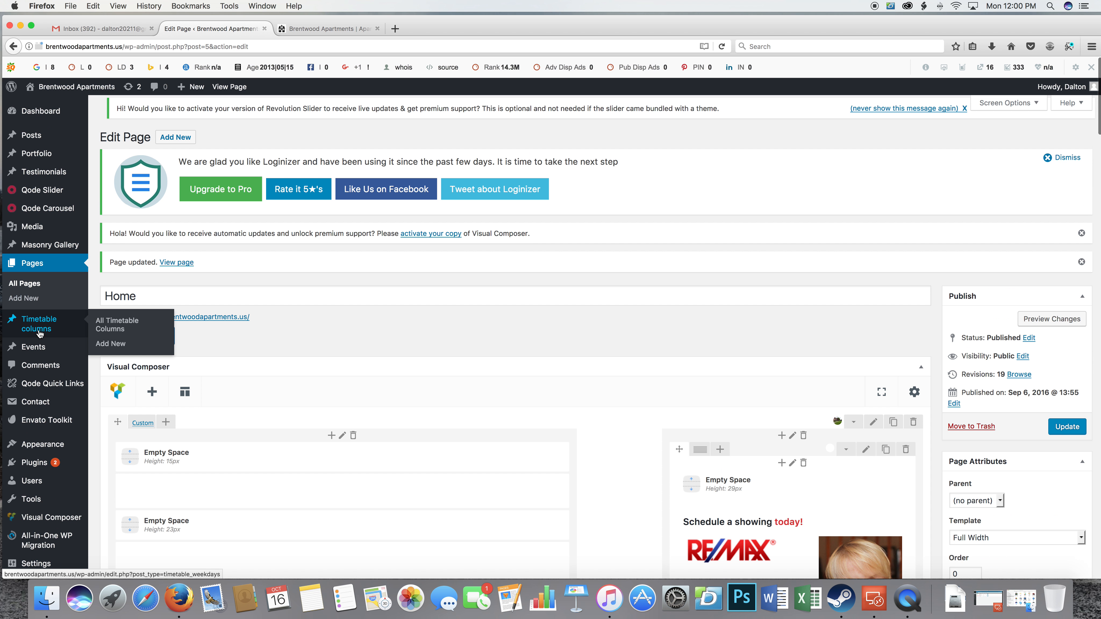
Open the site's media library.
{"action": "left_click", "coordinate": [57, 230]}
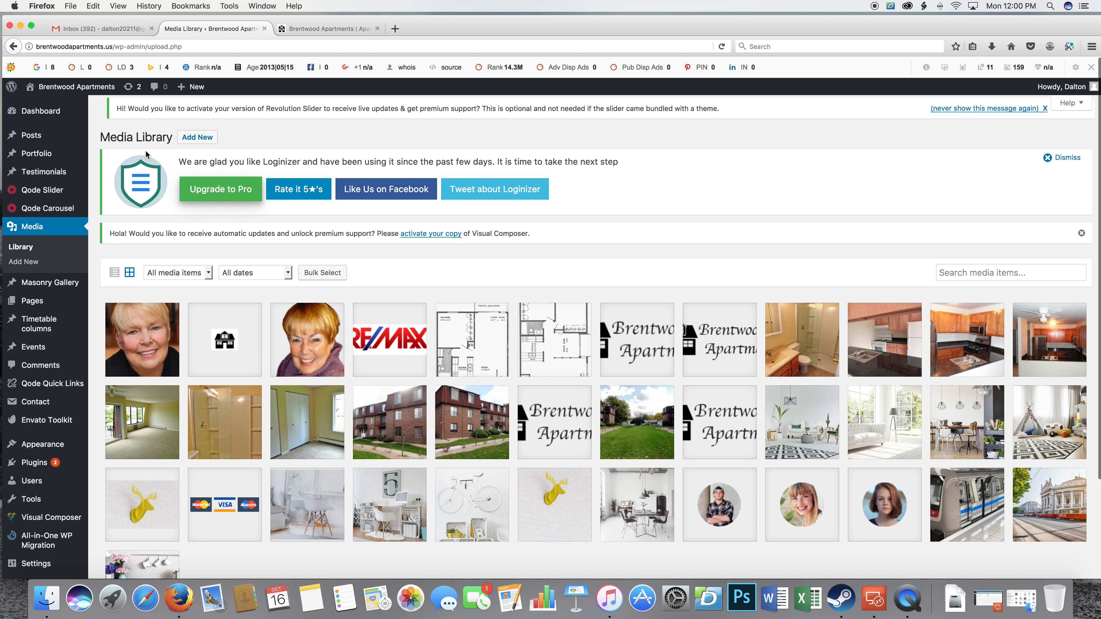
Show the media upload area and browse the Desktop folder's files, closing the file chooser without uploading.
{"action": "left_click", "coordinate": [197, 139]}
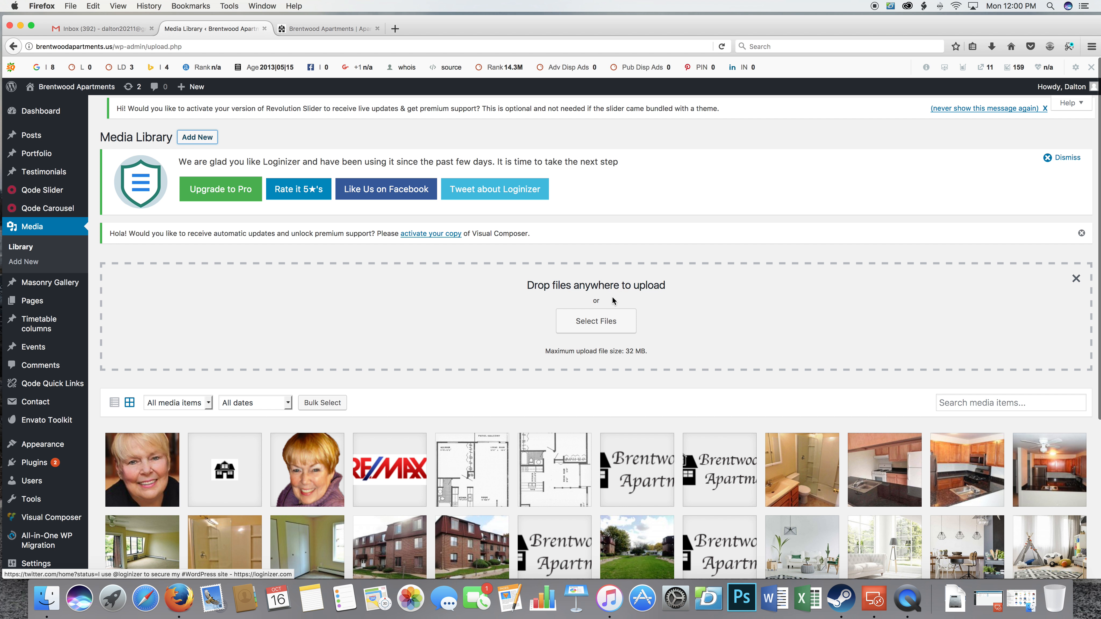
{"action": "left_click", "coordinate": [594, 322]}
{"action": "scroll", "coordinate": [633, 274], "scroll_direction": "down", "scroll_amount": 2}
{"action": "scroll", "coordinate": [633, 273], "scroll_direction": "down", "scroll_amount": 2}
{"action": "scroll", "coordinate": [559, 246], "scroll_direction": "up", "scroll_amount": 4}
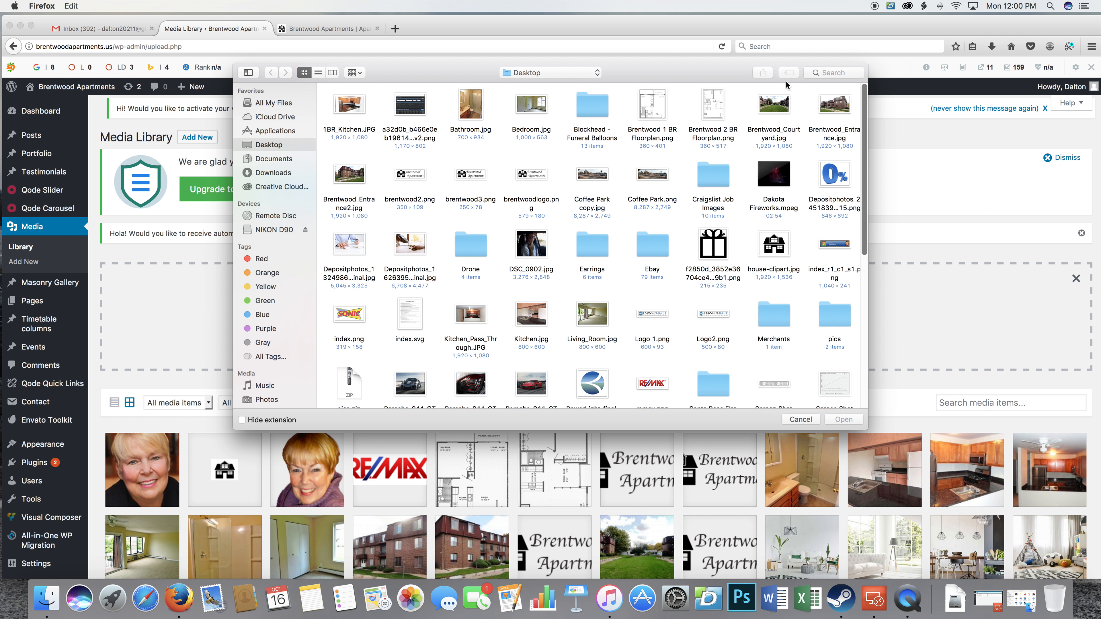
{"action": "scroll", "coordinate": [597, 206], "scroll_direction": "down", "scroll_amount": 1}
{"action": "scroll", "coordinate": [597, 206], "scroll_direction": "down", "scroll_amount": 3}
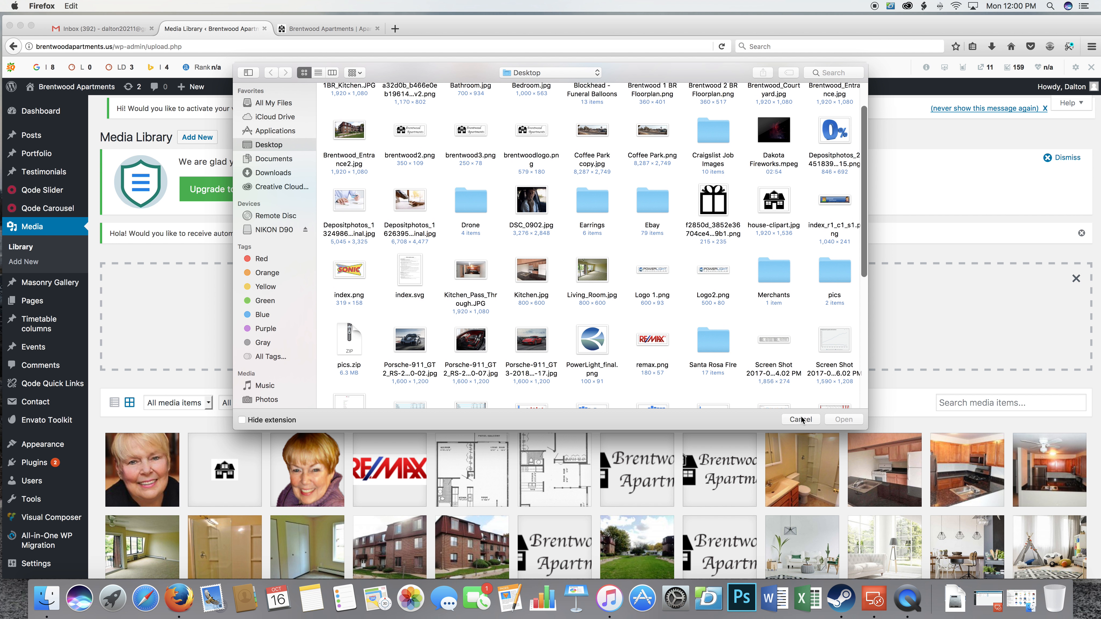
{"action": "left_click", "coordinate": [801, 419]}
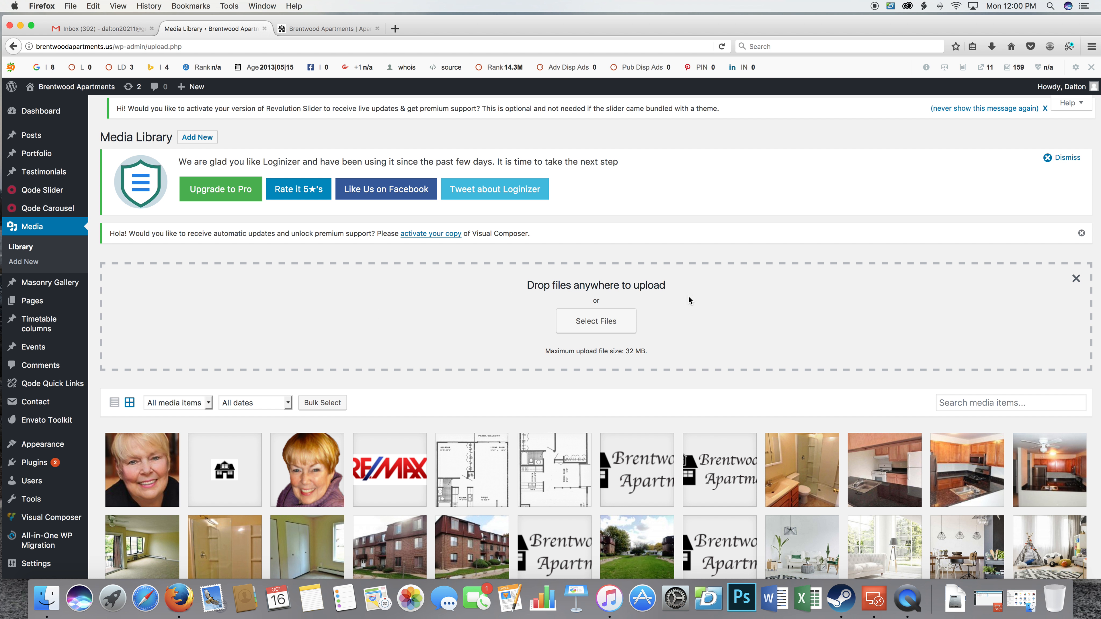
Look through the media library's images and view the attachment details of remax.png.
{"action": "scroll", "coordinate": [537, 314], "scroll_direction": "down", "scroll_amount": 5}
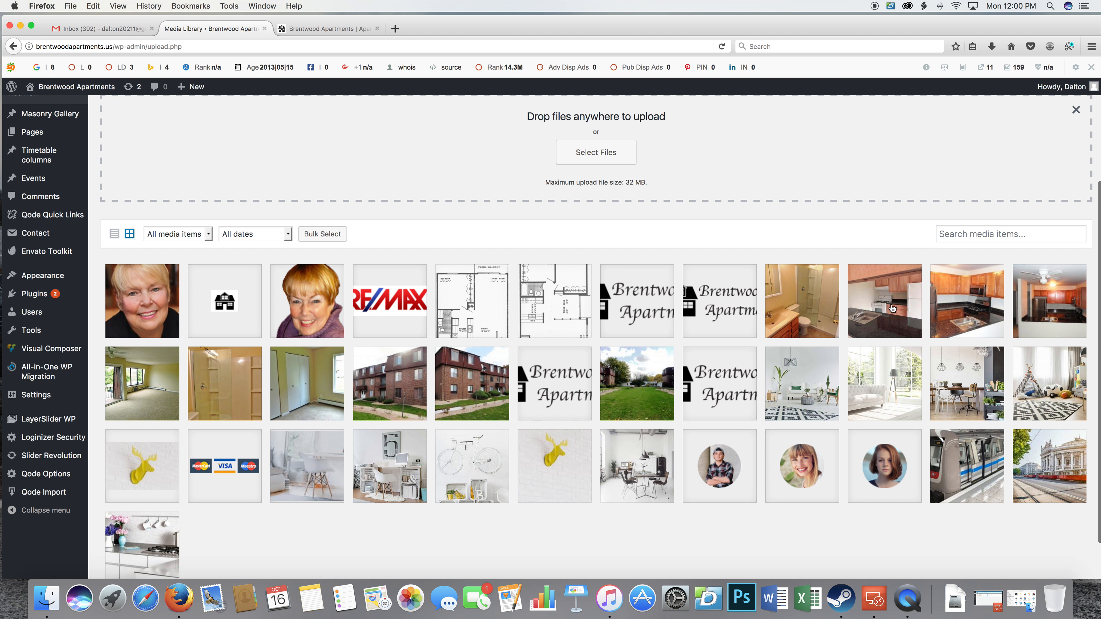
{"action": "scroll", "coordinate": [418, 369], "scroll_direction": "down", "scroll_amount": 3}
{"action": "scroll", "coordinate": [407, 338], "scroll_direction": "up", "scroll_amount": 3}
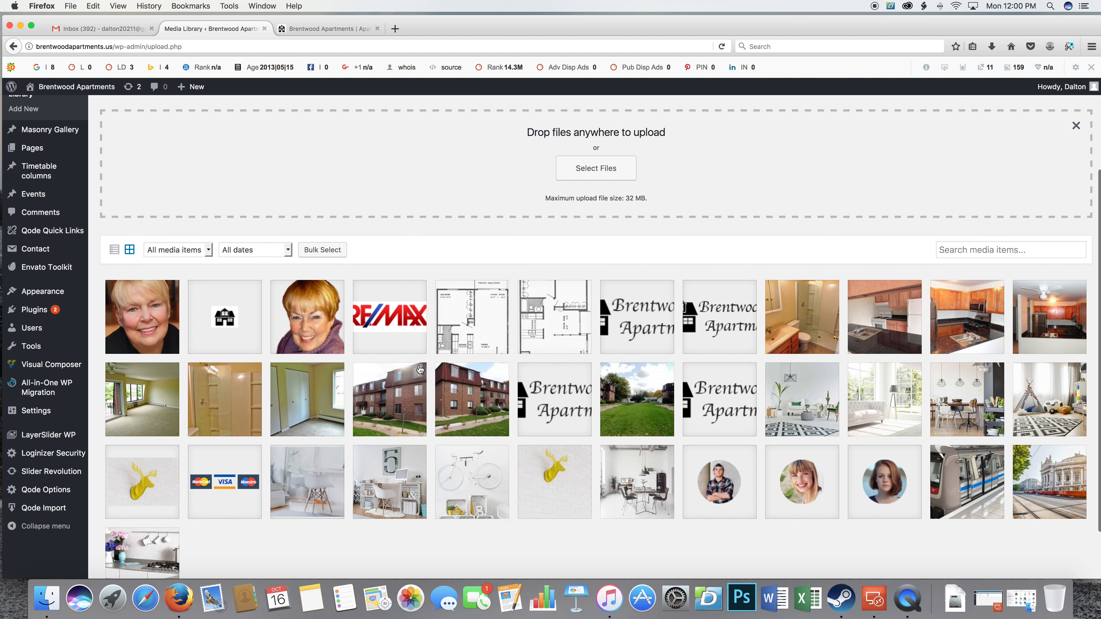
{"action": "scroll", "coordinate": [395, 312], "scroll_direction": "down", "scroll_amount": 2}
{"action": "left_click", "coordinate": [389, 298]}
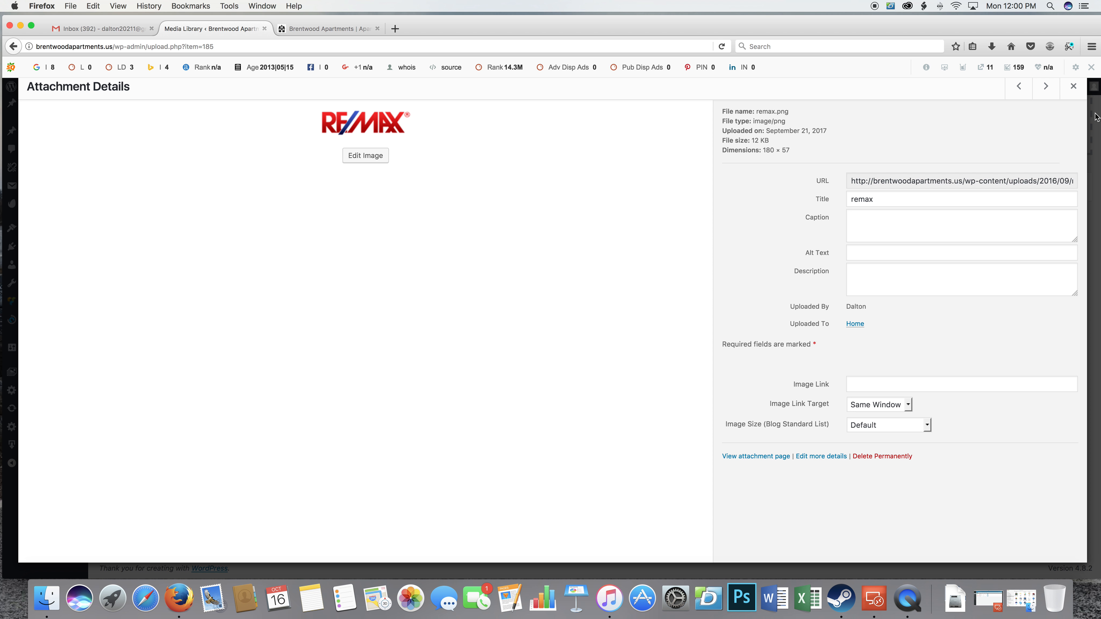
{"action": "left_click", "coordinate": [1073, 86]}
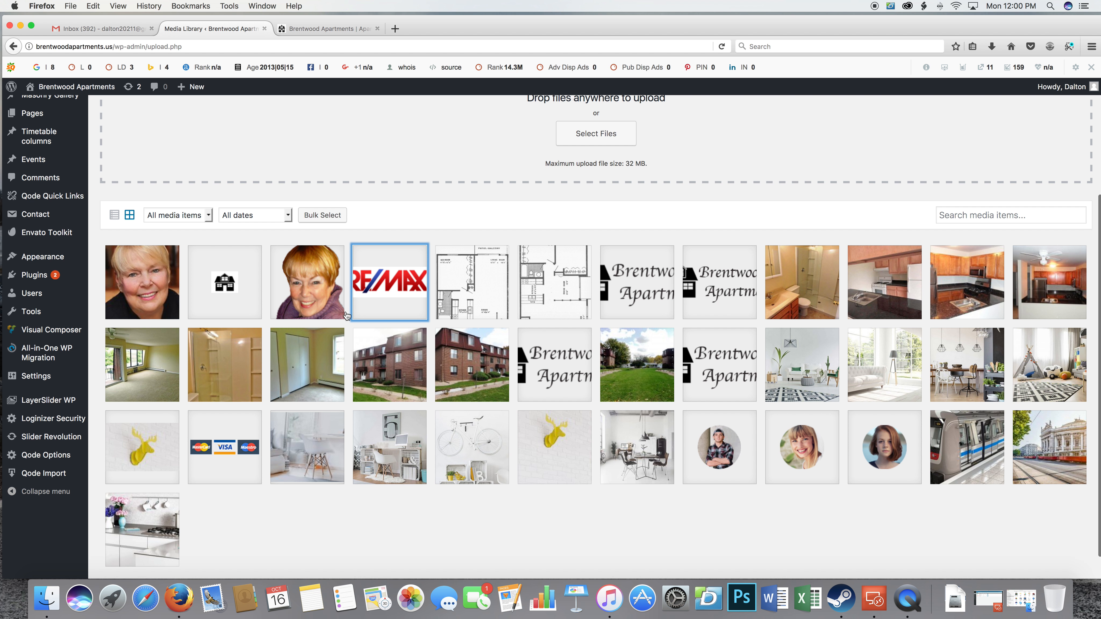
Permanently delete the portrait image index_r1_c1_s1-copy.png from the media library.
{"action": "left_click", "coordinate": [328, 304]}
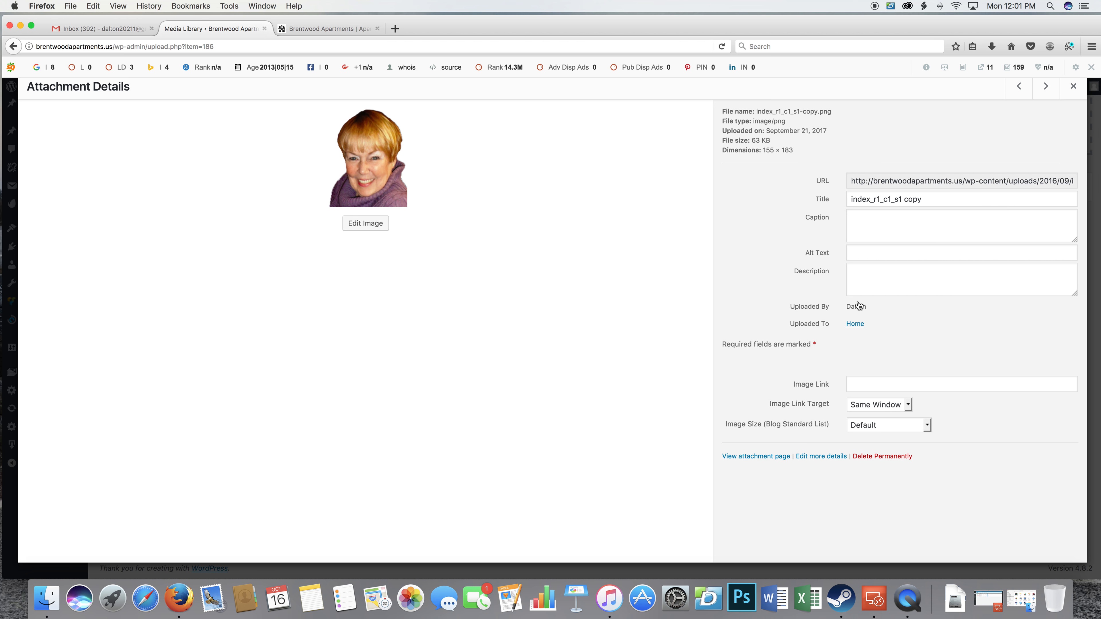
{"action": "left_click", "coordinate": [892, 459]}
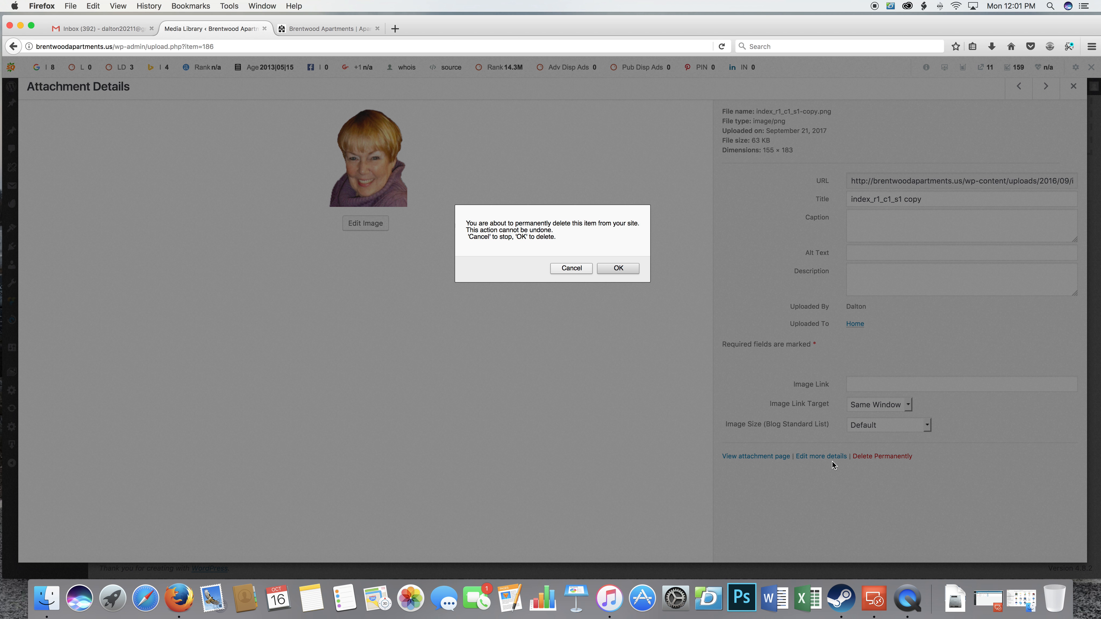
{"action": "left_click", "coordinate": [619, 268]}
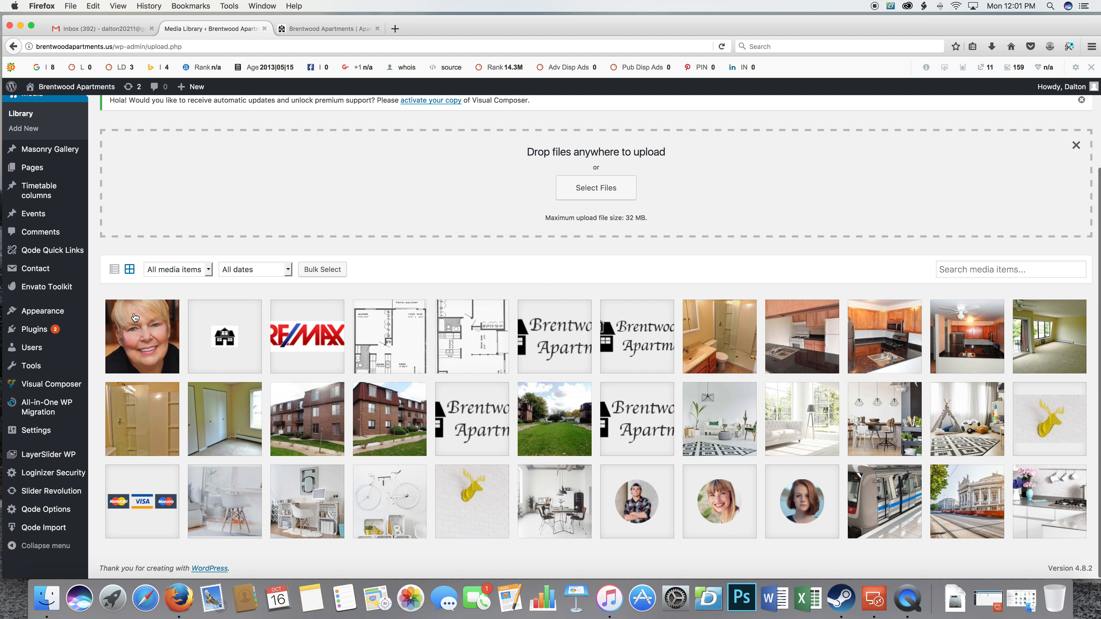
View the attachment details of Bathroom.jpg and highlight its full file URL.
{"action": "mouse_move", "coordinate": [39, 345]}
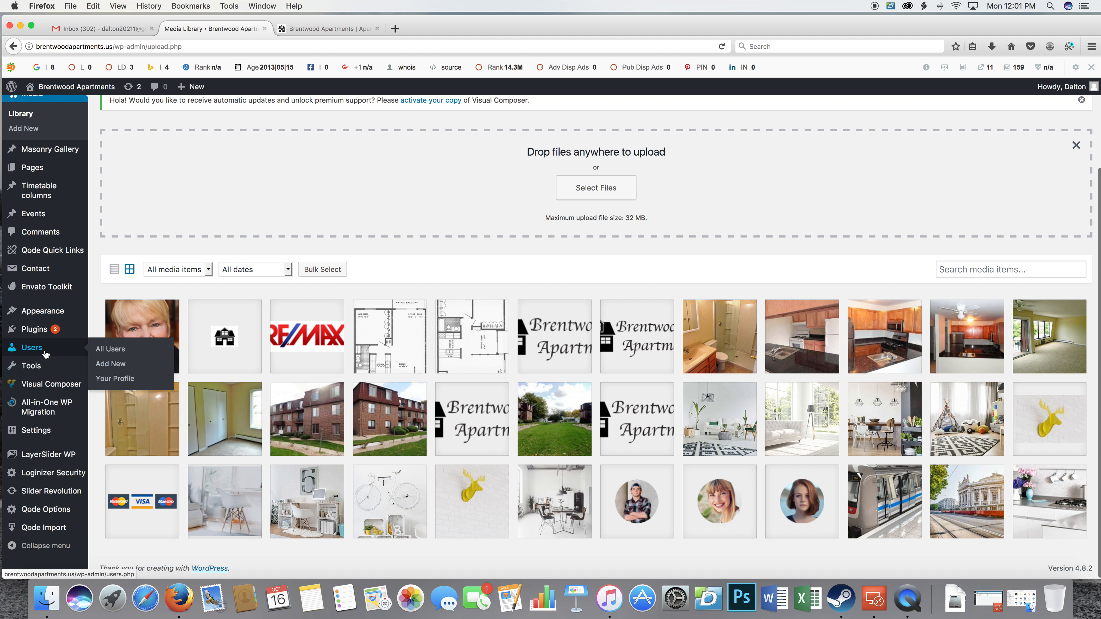
{"action": "scroll", "coordinate": [41, 340], "scroll_direction": "up", "scroll_amount": 1}
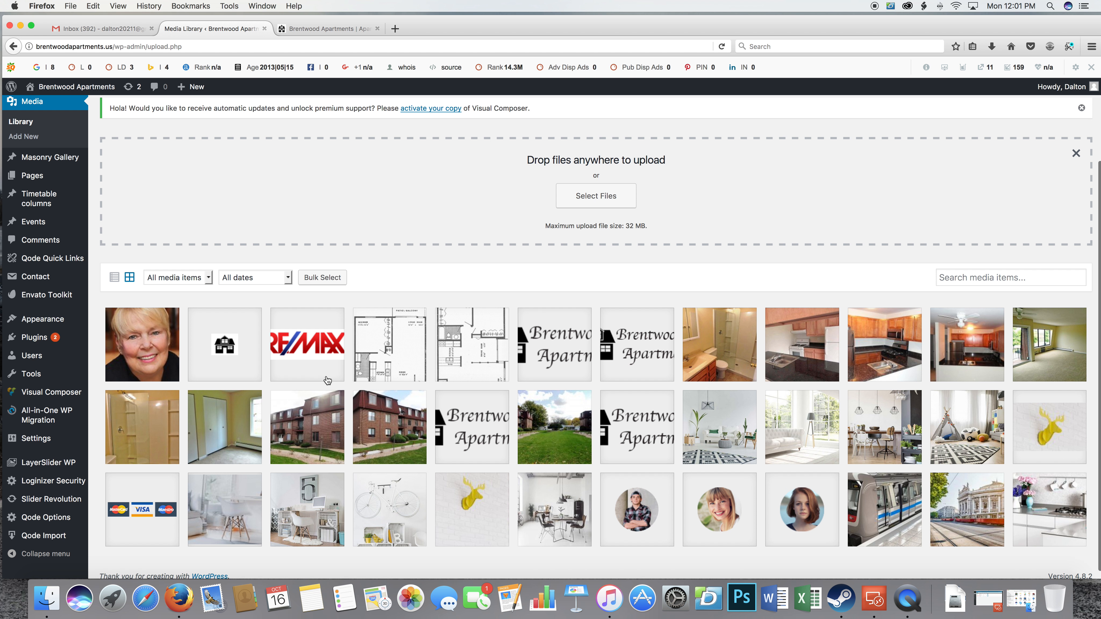
{"action": "scroll", "coordinate": [603, 397], "scroll_direction": "up", "scroll_amount": 1}
{"action": "left_click", "coordinate": [723, 364]}
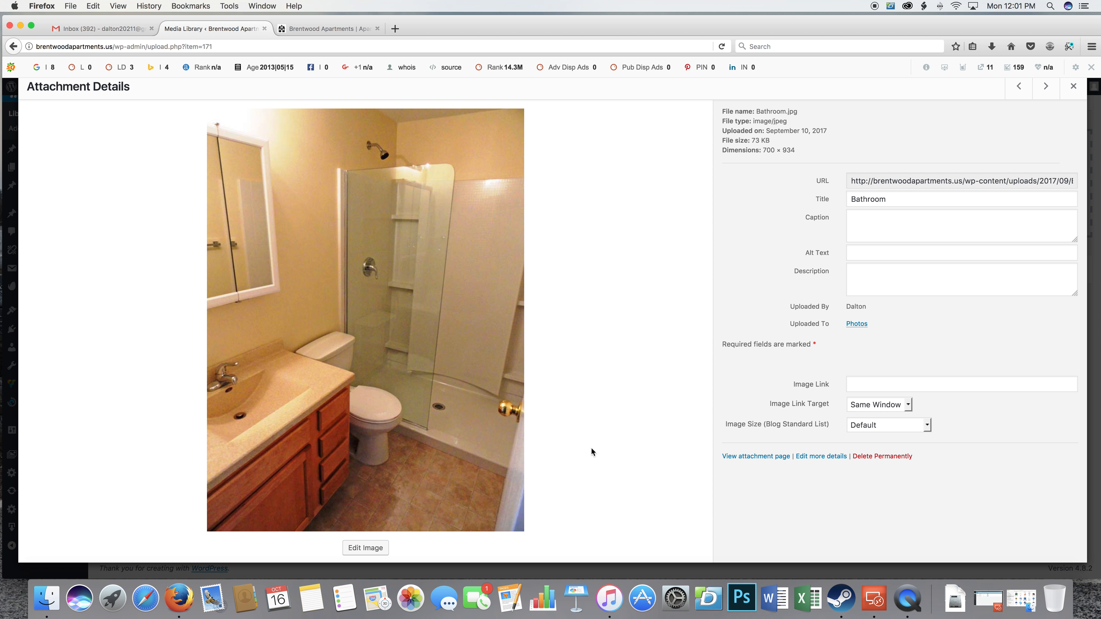
{"action": "left_click_drag", "start_coordinate": [848, 180], "coordinate": [1100, 181]}
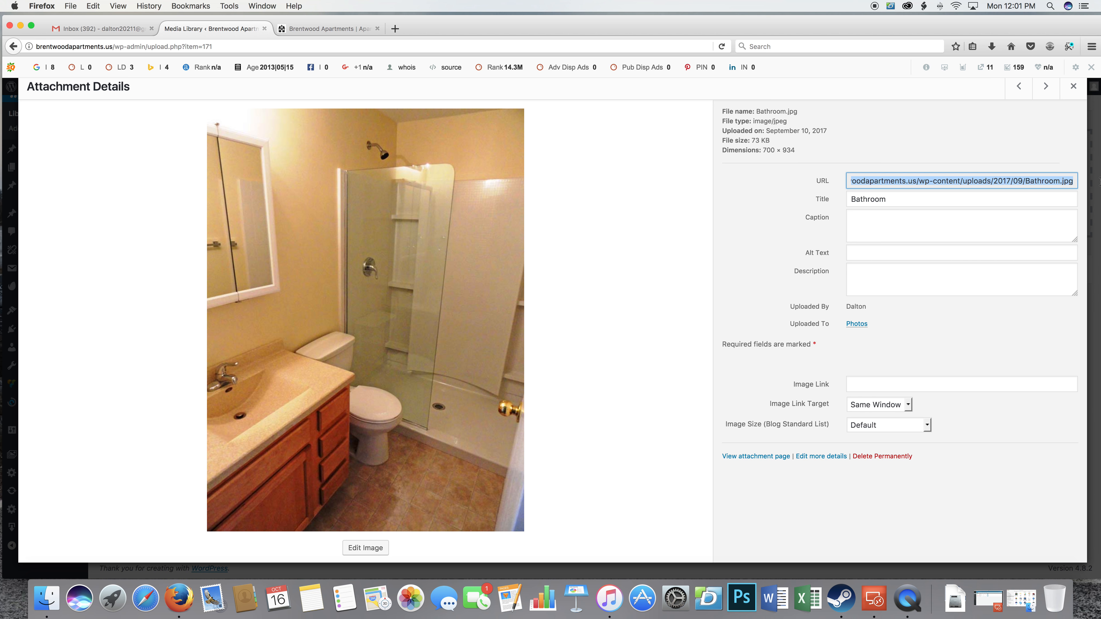
{"action": "left_click", "coordinate": [1002, 161]}
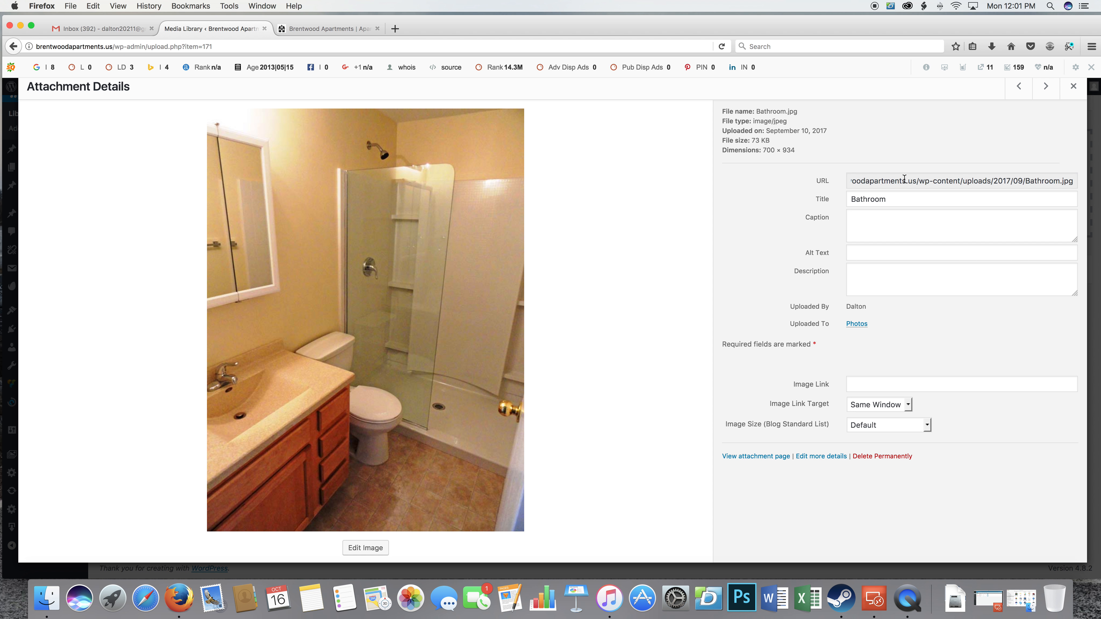
{"action": "left_click", "coordinate": [1073, 88]}
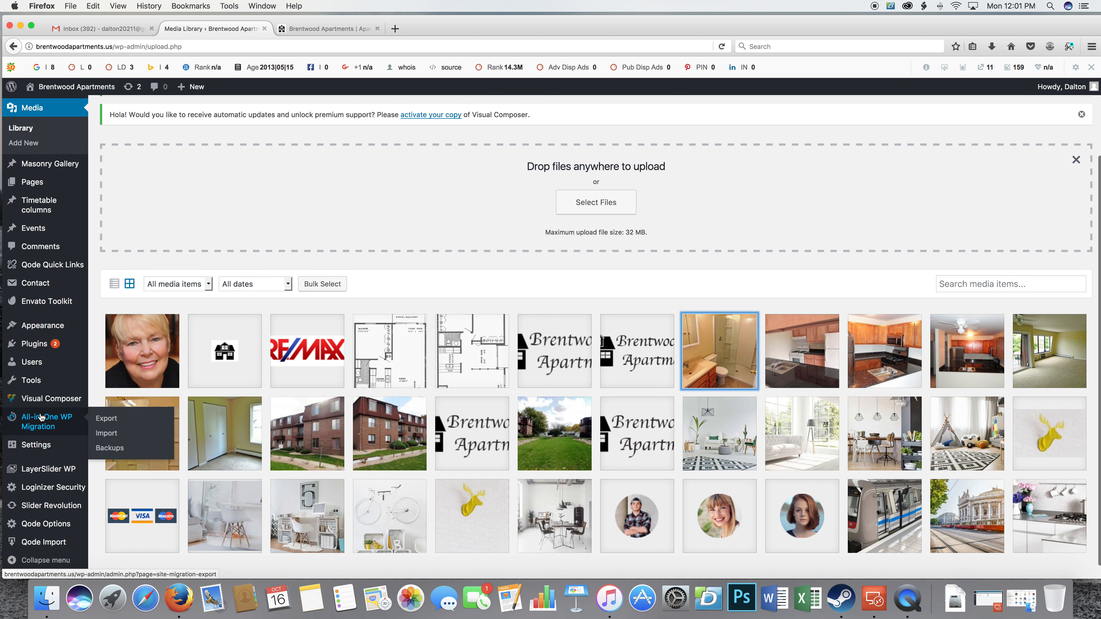
Open the Photos page for editing and bring up its Visual Composer layout.
{"action": "scroll", "coordinate": [39, 418], "scroll_direction": "up", "scroll_amount": 2}
{"action": "left_click", "coordinate": [28, 232]}
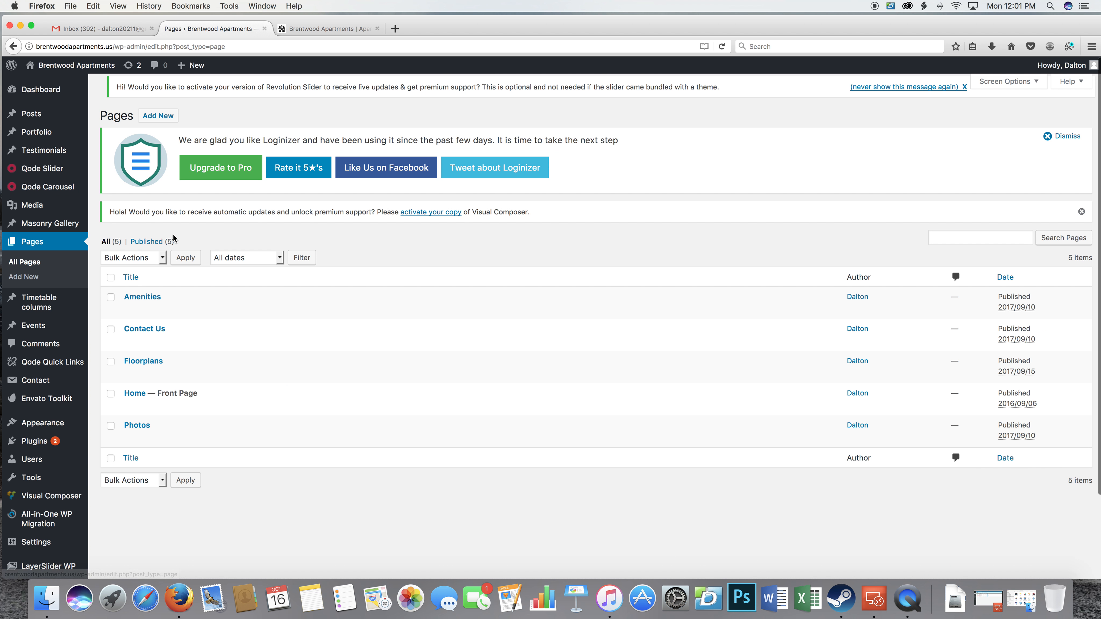
{"action": "left_click", "coordinate": [137, 446]}
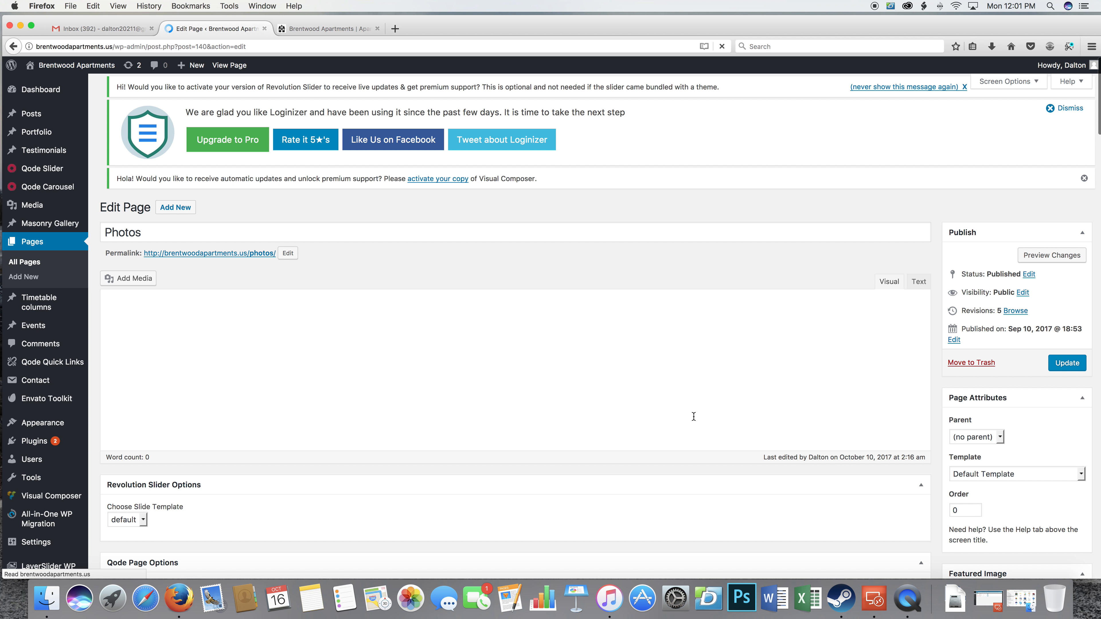
{"action": "scroll", "coordinate": [667, 412], "scroll_direction": "down", "scroll_amount": 2}
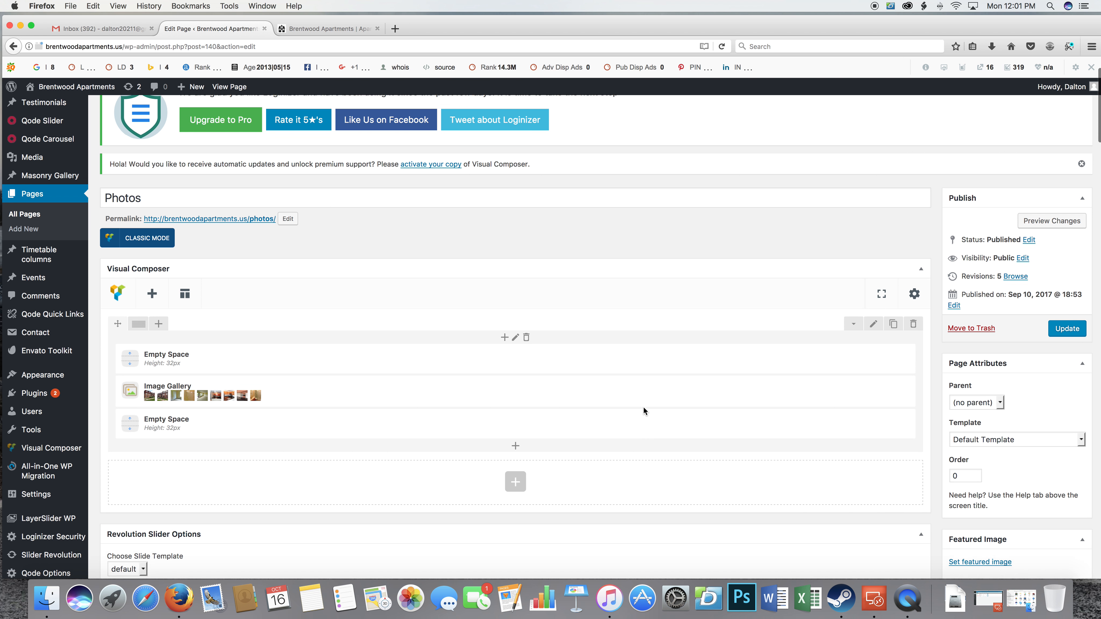
Add the brentwood3.png logo from the media library to the Photos page's Image Gallery and save the gallery settings.
{"action": "mouse_move", "coordinate": [194, 392]}
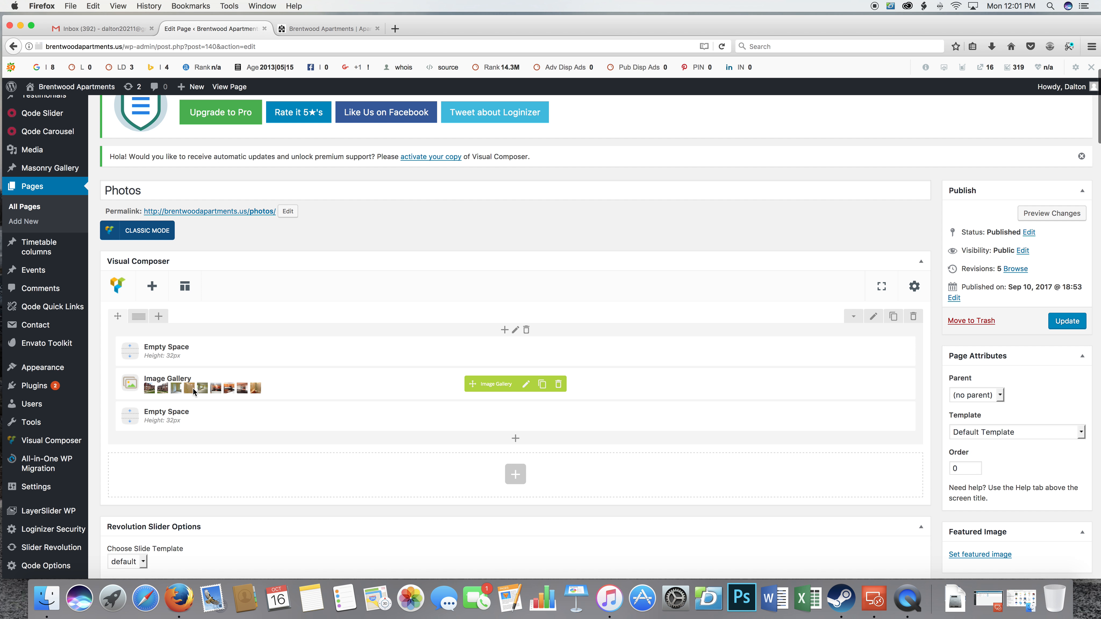
{"action": "left_click", "coordinate": [527, 385]}
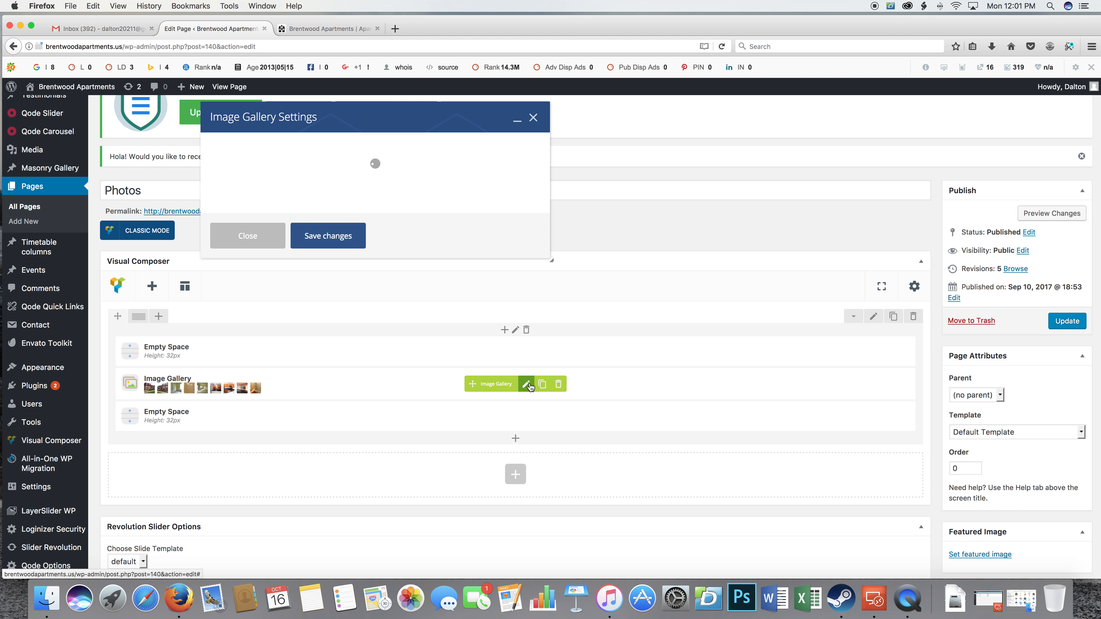
{"action": "scroll", "coordinate": [361, 253], "scroll_direction": "down", "scroll_amount": 5}
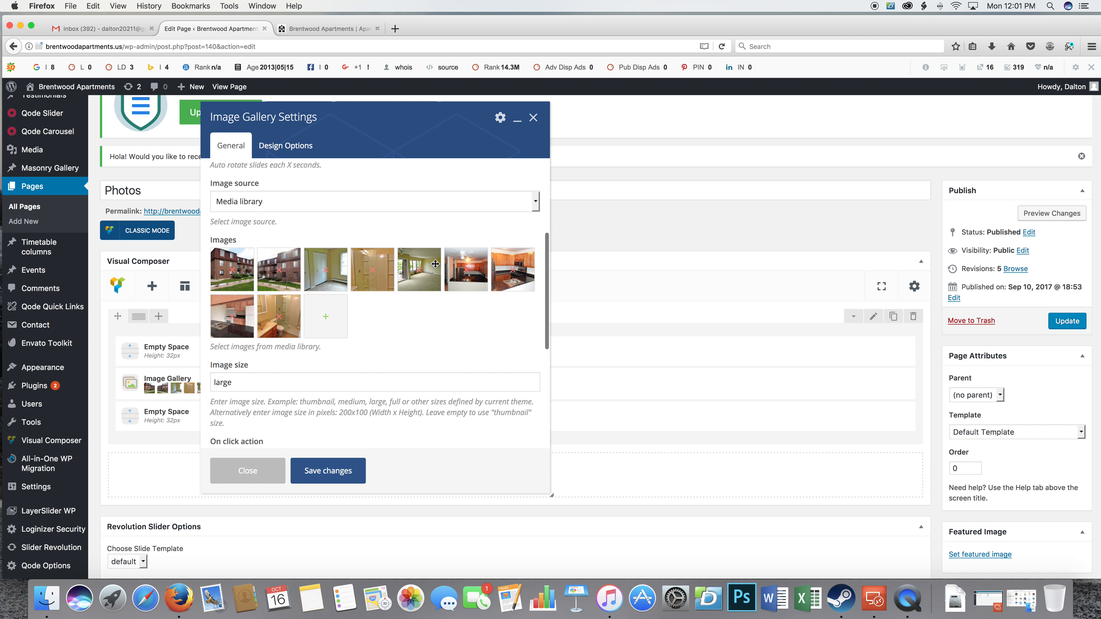
{"action": "scroll", "coordinate": [326, 319], "scroll_direction": "down", "scroll_amount": 1}
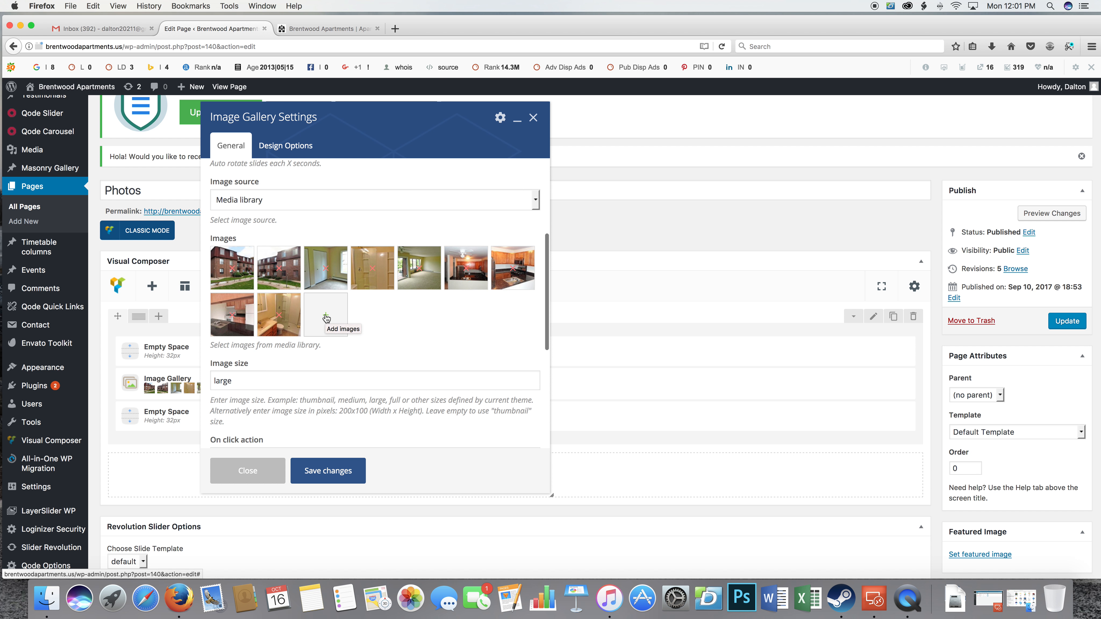
{"action": "left_click", "coordinate": [326, 318]}
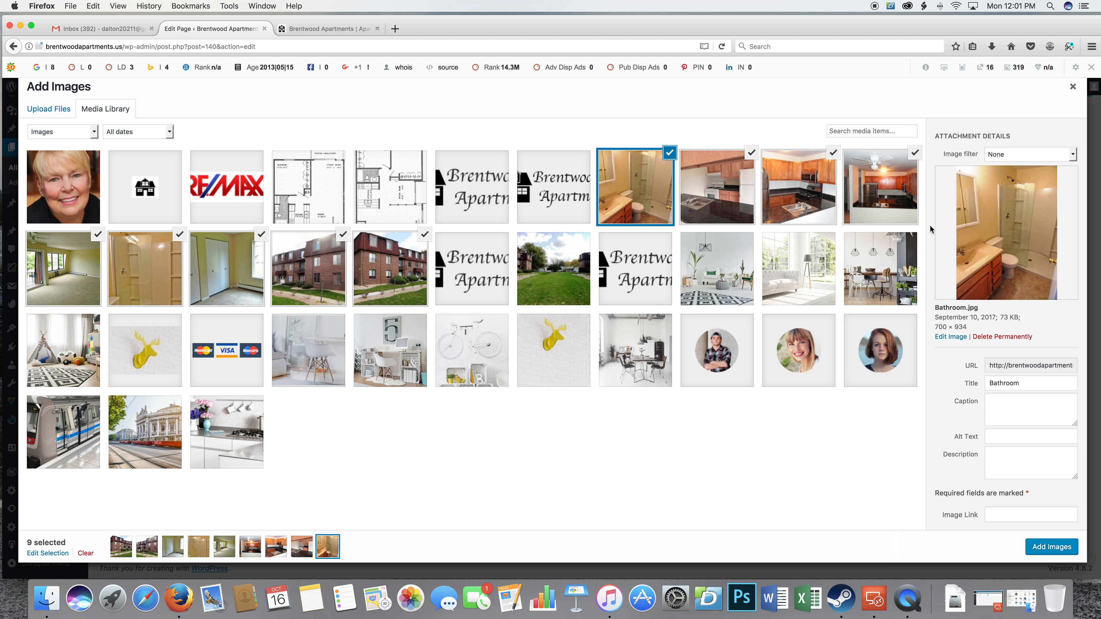
{"action": "left_click", "coordinate": [537, 180]}
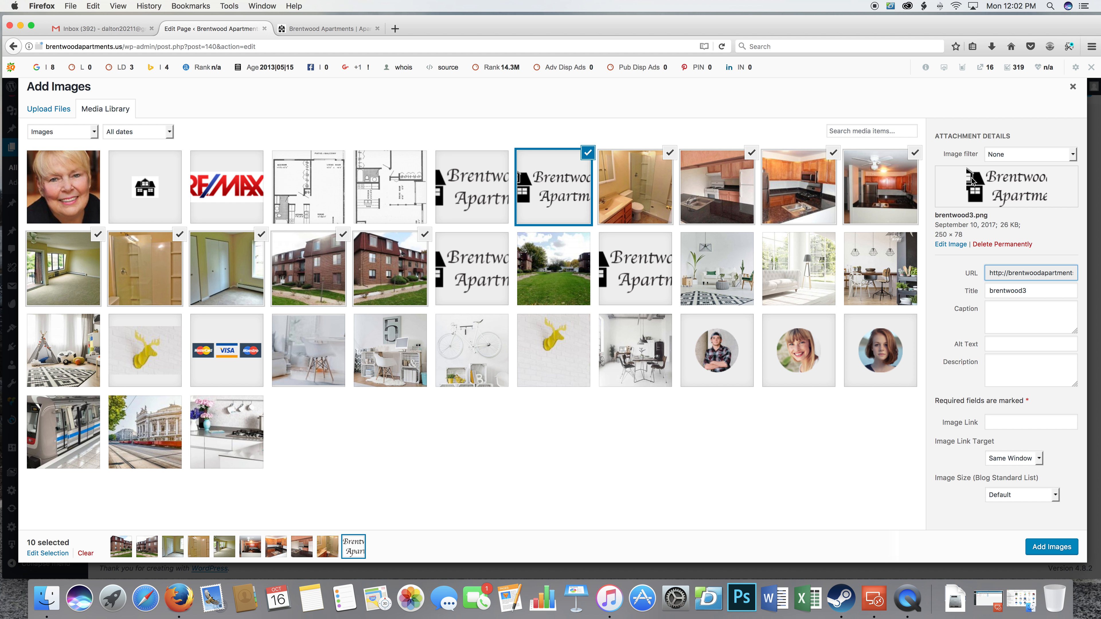
{"action": "left_click", "coordinate": [1039, 546]}
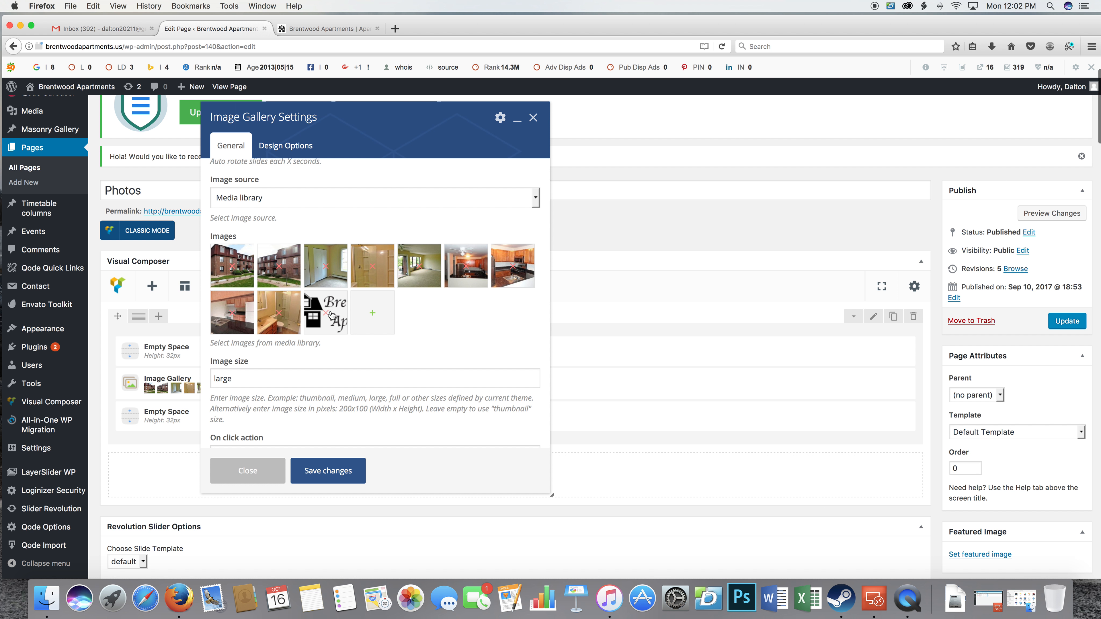
{"action": "left_click", "coordinate": [321, 472]}
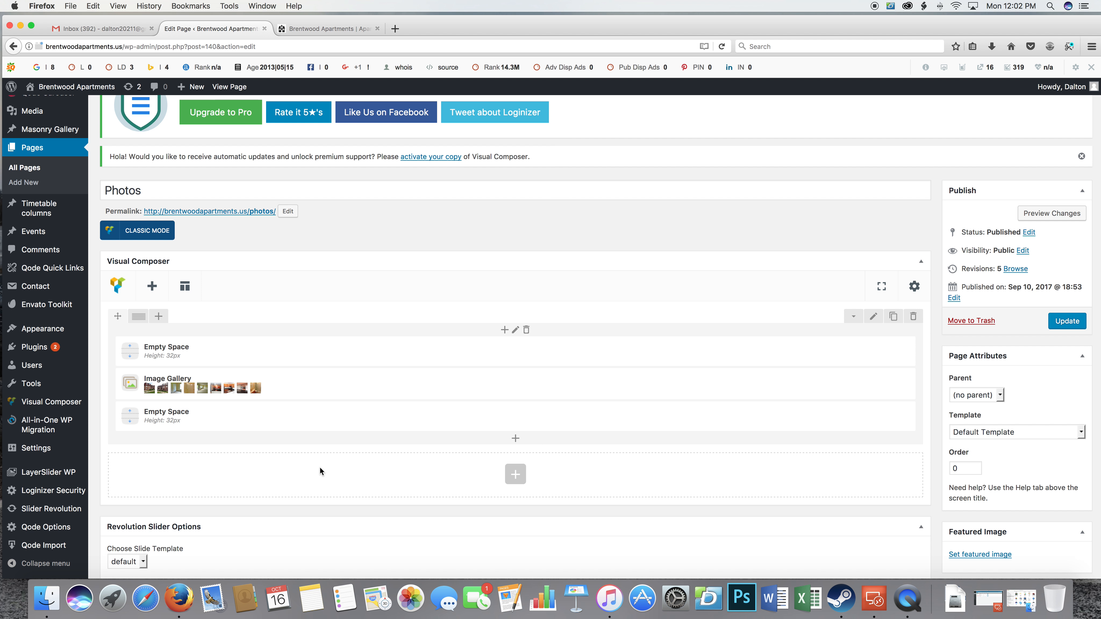
Remove the Brentwood logo from the Photos page's Image Gallery and save the gallery settings.
{"action": "mouse_move", "coordinate": [284, 390]}
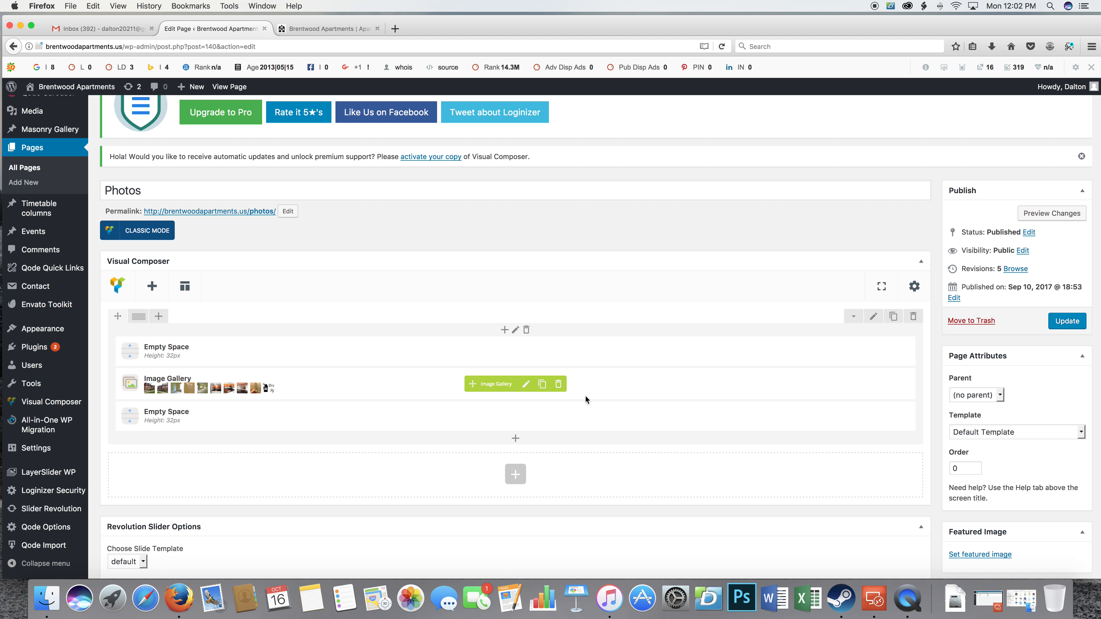
{"action": "left_click", "coordinate": [526, 386]}
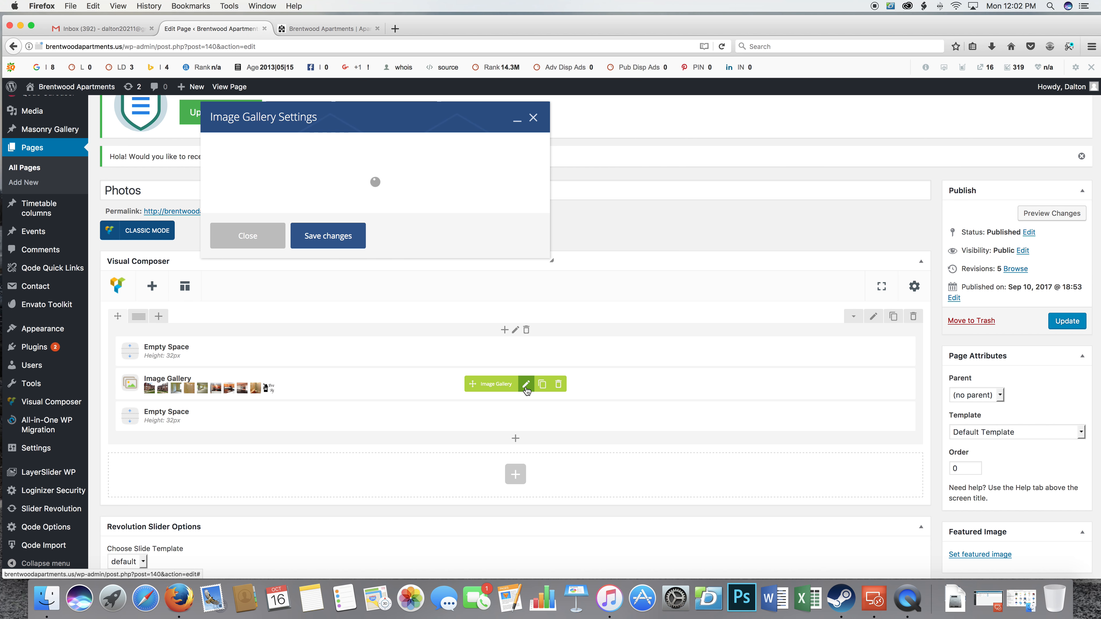
{"action": "scroll", "coordinate": [397, 353], "scroll_direction": "down", "scroll_amount": 2}
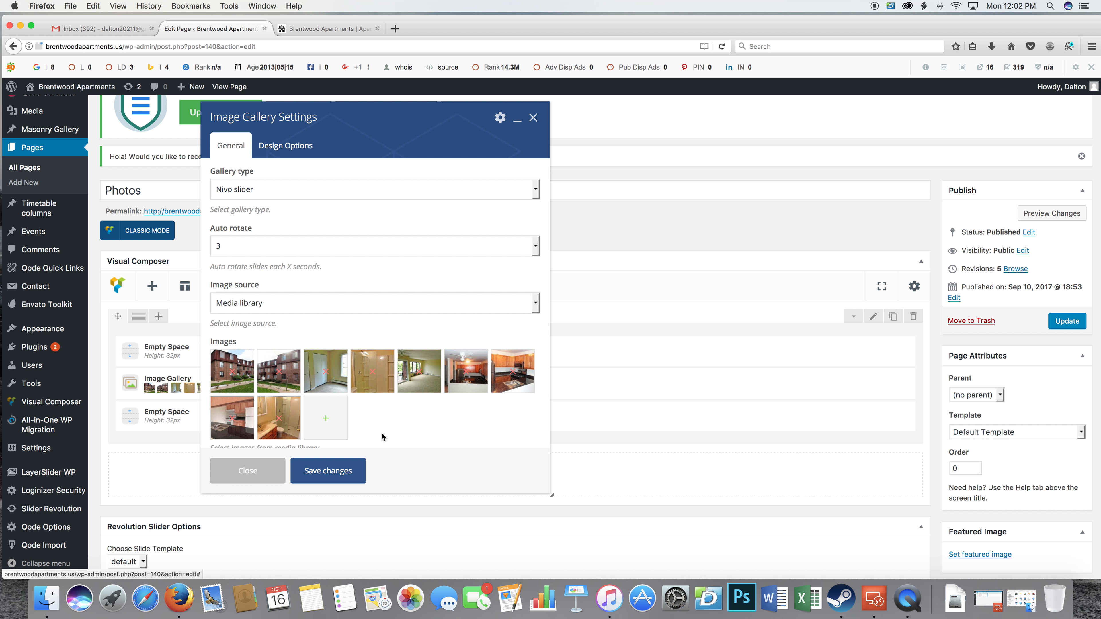
{"action": "left_click", "coordinate": [328, 471]}
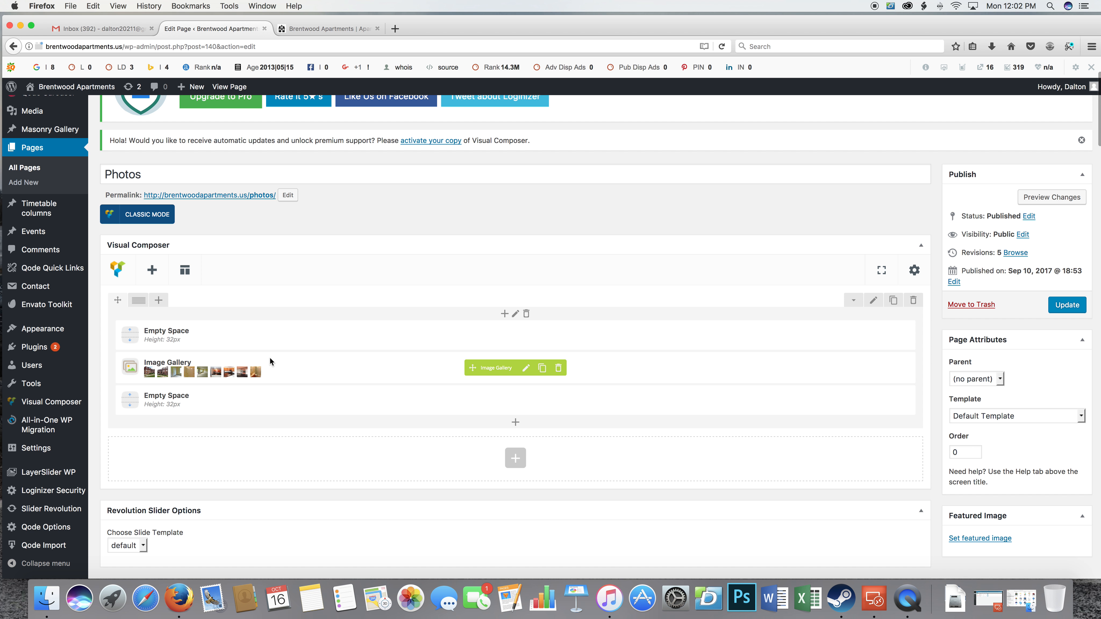
Leave the Photos page editor and look over the site's admin Dashboard.
{"action": "scroll", "coordinate": [263, 356], "scroll_direction": "down", "scroll_amount": 4}
{"action": "scroll", "coordinate": [265, 354], "scroll_direction": "up", "scroll_amount": 6}
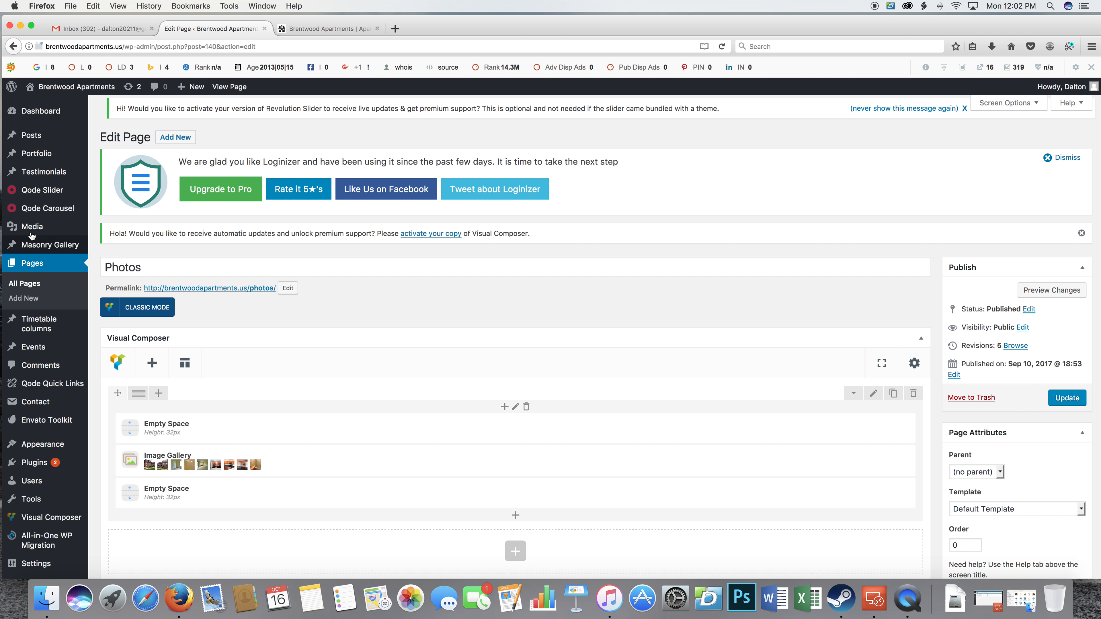
{"action": "left_click", "coordinate": [35, 113]}
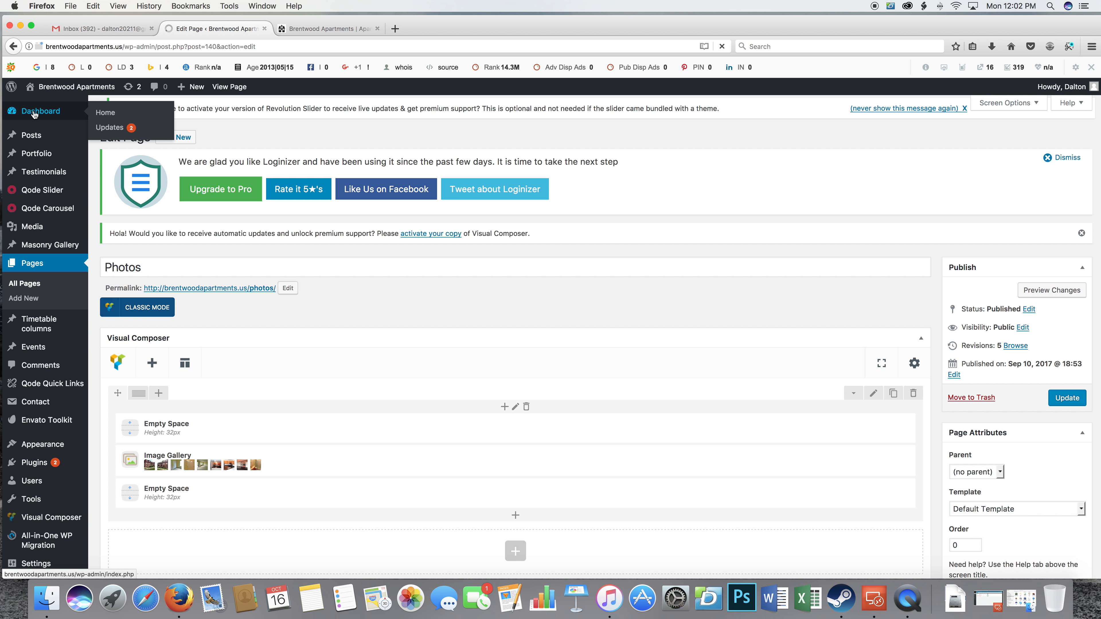
{"action": "scroll", "coordinate": [46, 371], "scroll_direction": "down", "scroll_amount": 2}
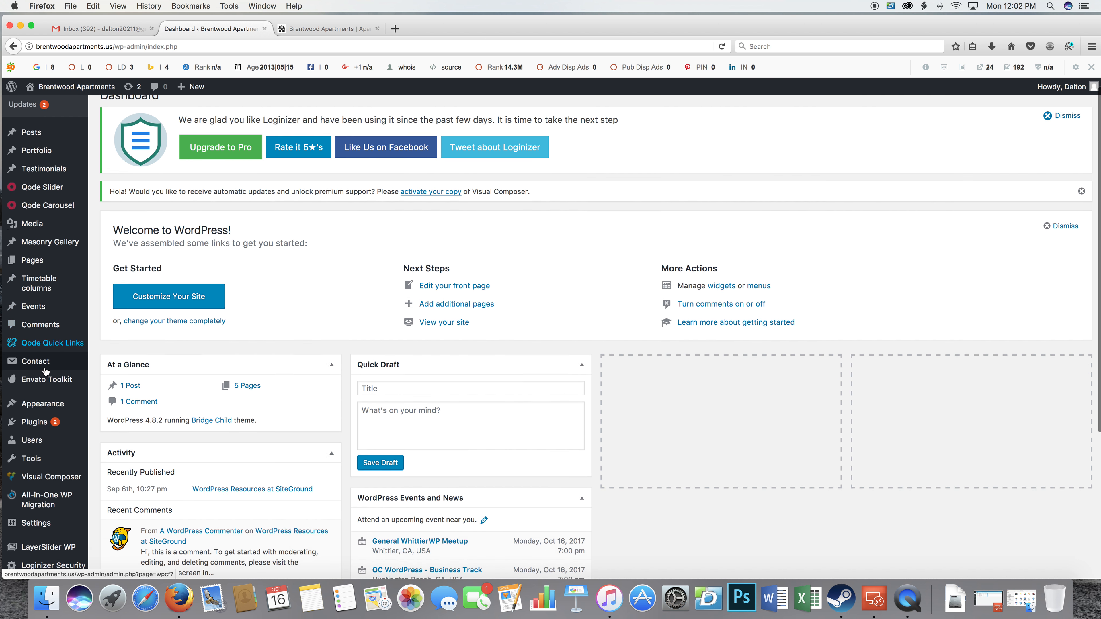
Open the installed plugins list, look through it and filter it to the plugins with an update available.
{"action": "scroll", "coordinate": [45, 371], "scroll_direction": "down", "scroll_amount": 3}
{"action": "mouse_move", "coordinate": [44, 355]}
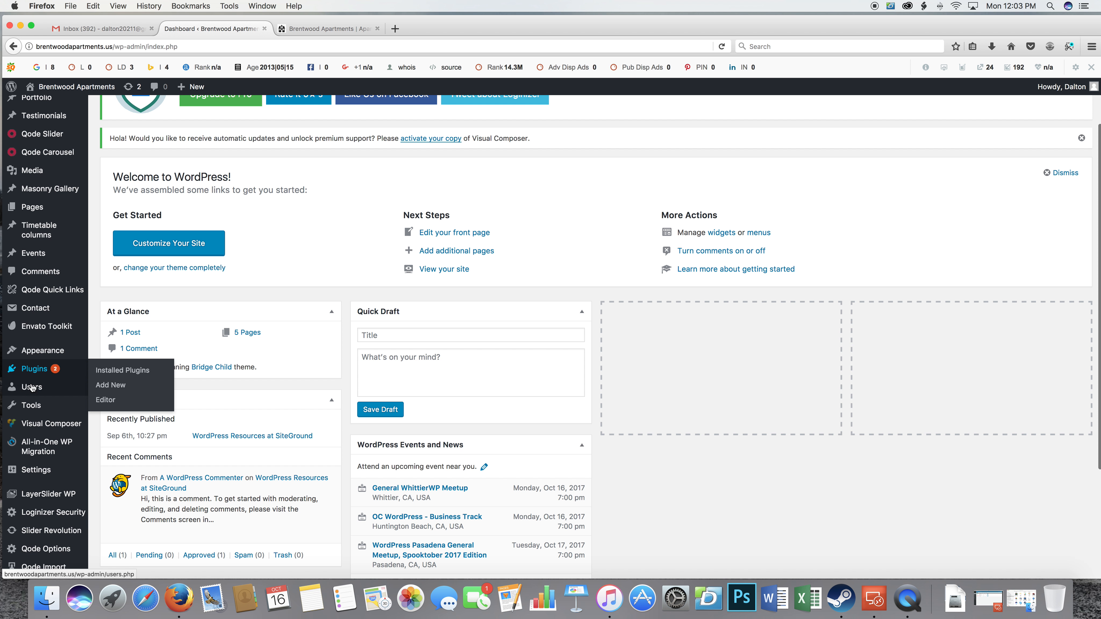
{"action": "mouse_move", "coordinate": [31, 390]}
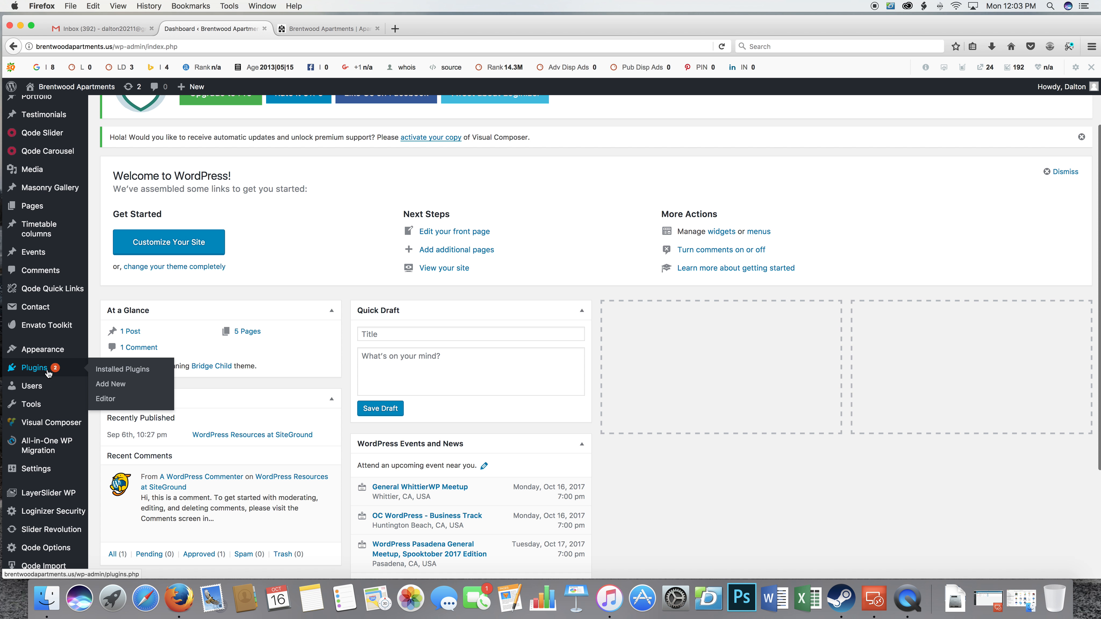
{"action": "left_click", "coordinate": [91, 369]}
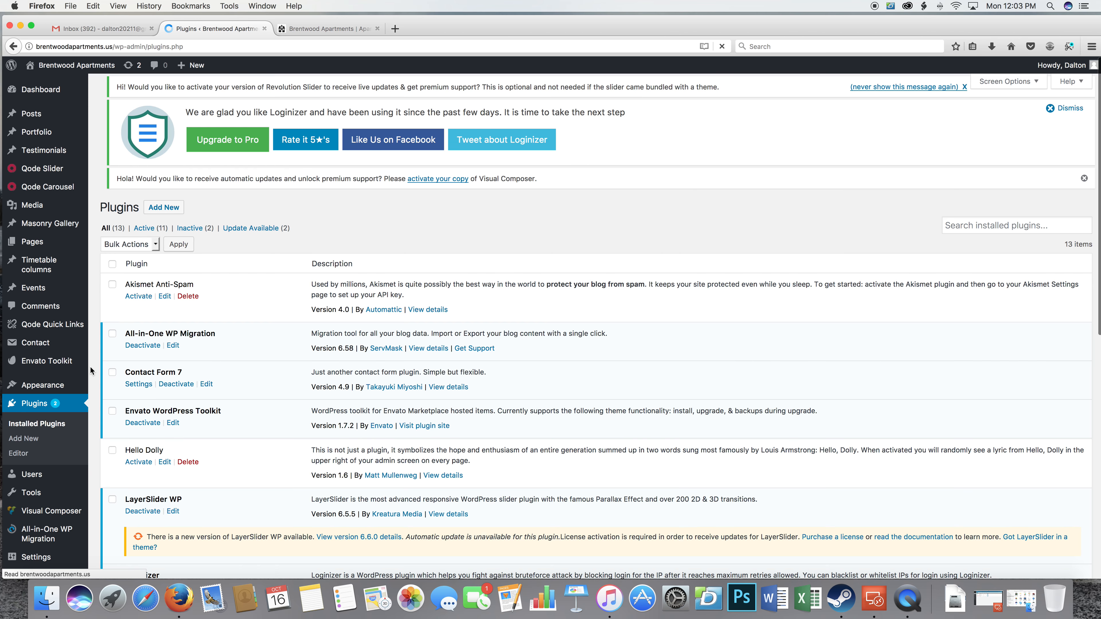
{"action": "scroll", "coordinate": [275, 377], "scroll_direction": "down", "scroll_amount": 2}
{"action": "scroll", "coordinate": [276, 380], "scroll_direction": "down", "scroll_amount": 10}
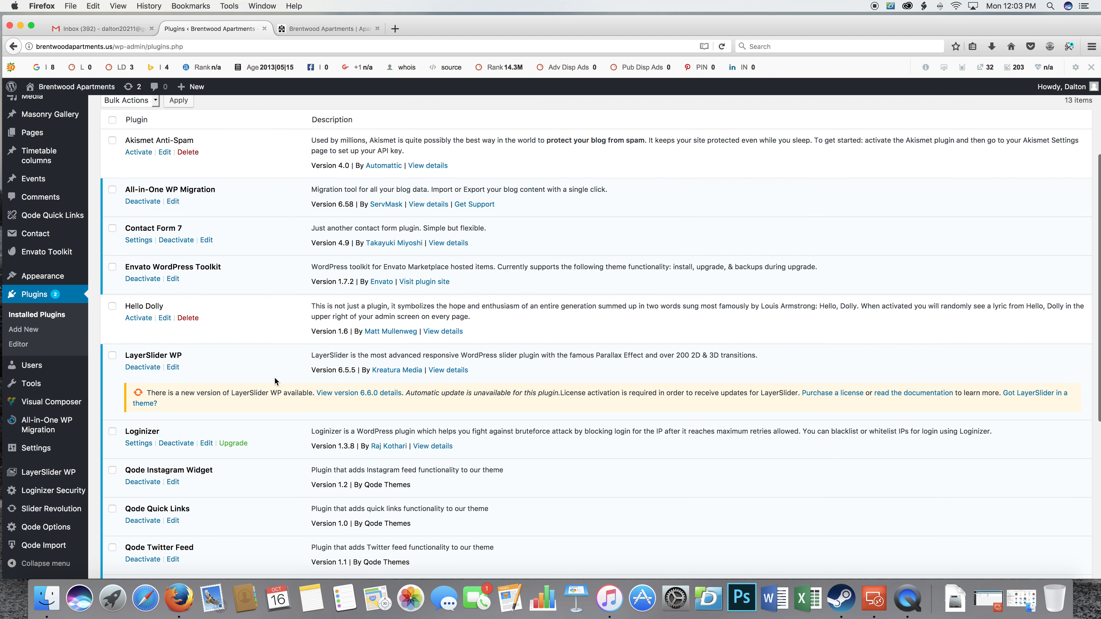
{"action": "scroll", "coordinate": [275, 378], "scroll_direction": "up", "scroll_amount": 12}
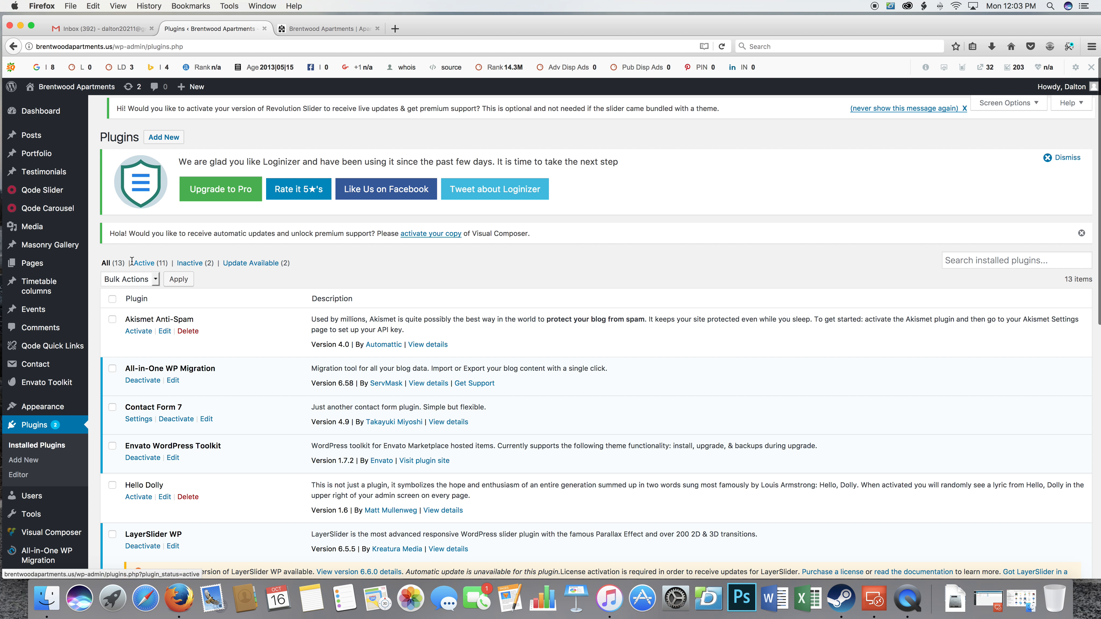
{"action": "left_click", "coordinate": [243, 265]}
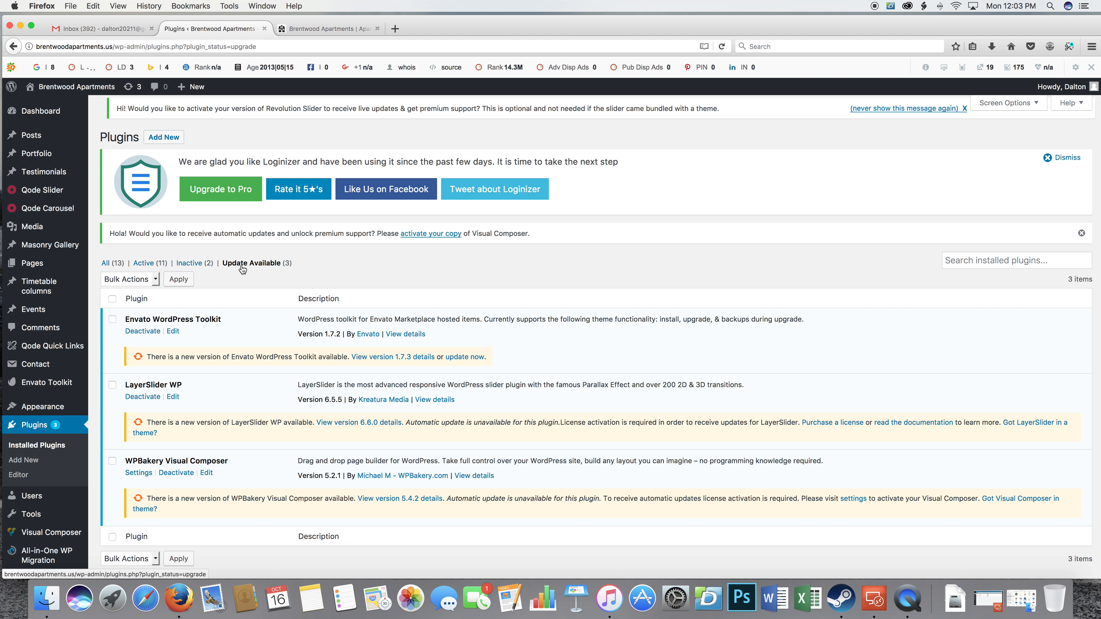
Select all listed plugins (Envato WordPress Toolkit, LayerSlider WP, WPBakery Visual Composer) and run the bulk Update action on them.
{"action": "scroll", "coordinate": [232, 319], "scroll_direction": "down", "scroll_amount": 3}
{"action": "left_click", "coordinate": [113, 237]}
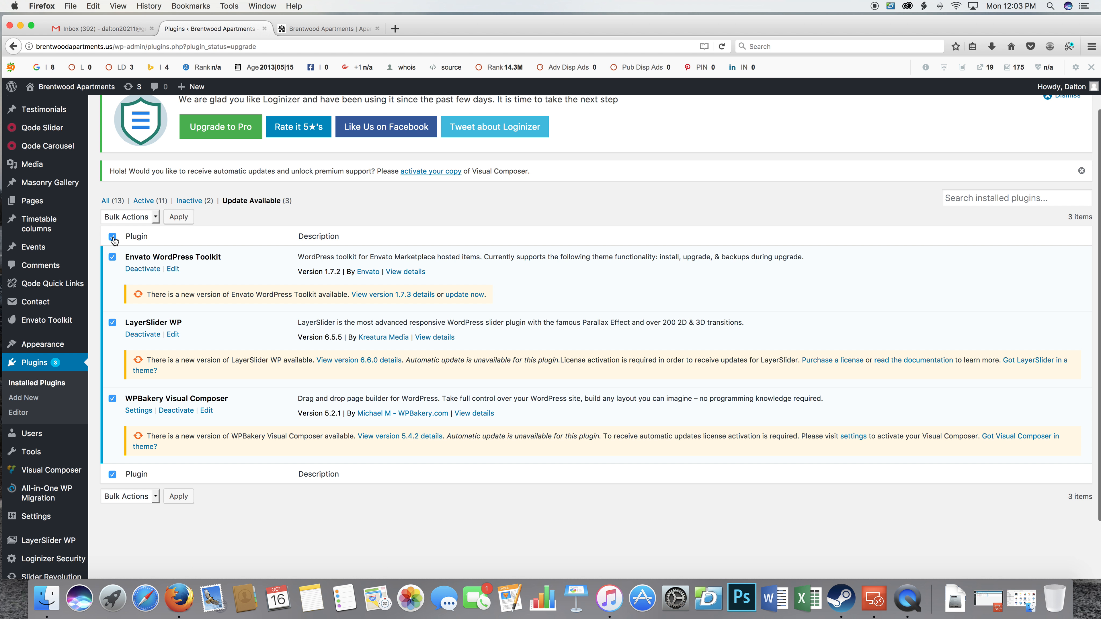
{"action": "left_click", "coordinate": [155, 217]}
{"action": "left_click", "coordinate": [126, 257]}
{"action": "left_click", "coordinate": [178, 217]}
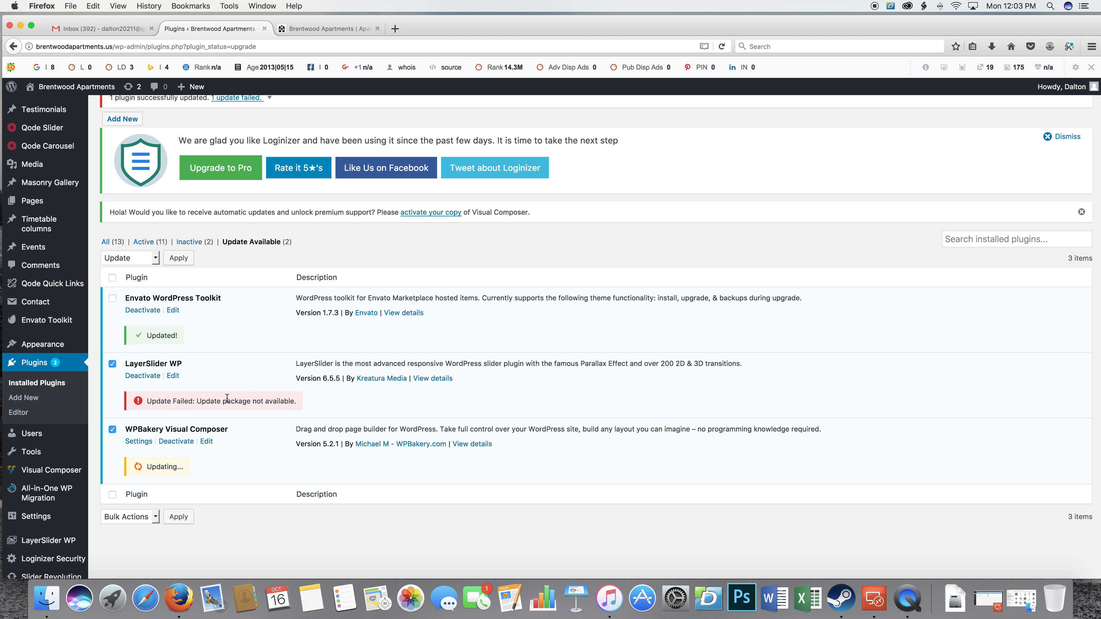
{"action": "scroll", "coordinate": [143, 412], "scroll_direction": "down", "scroll_amount": 3}
{"action": "scroll", "coordinate": [260, 419], "scroll_direction": "up", "scroll_amount": 5}
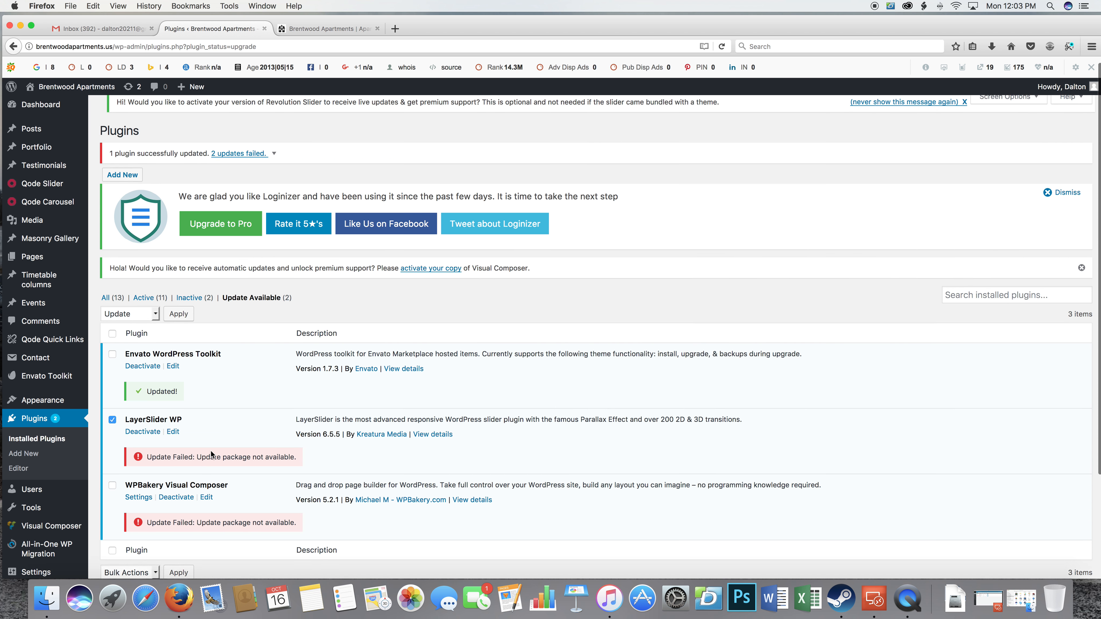
{"action": "scroll", "coordinate": [260, 446], "scroll_direction": "down", "scroll_amount": 2}
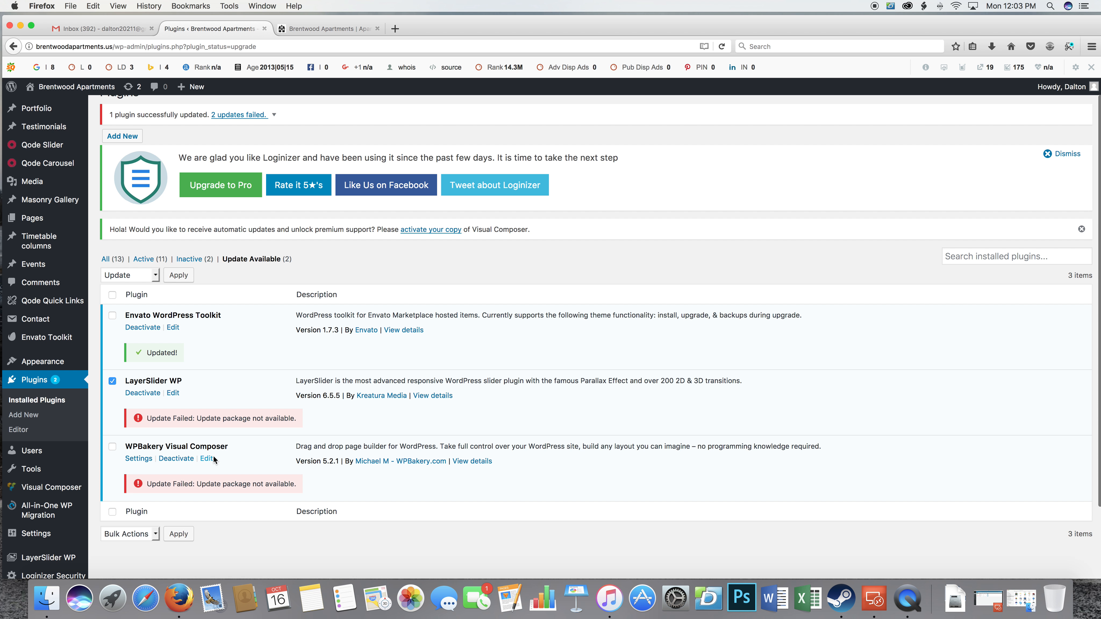
Open the site's General Settings and clear the admin Email Address field.
{"action": "scroll", "coordinate": [222, 467], "scroll_direction": "down", "scroll_amount": 1}
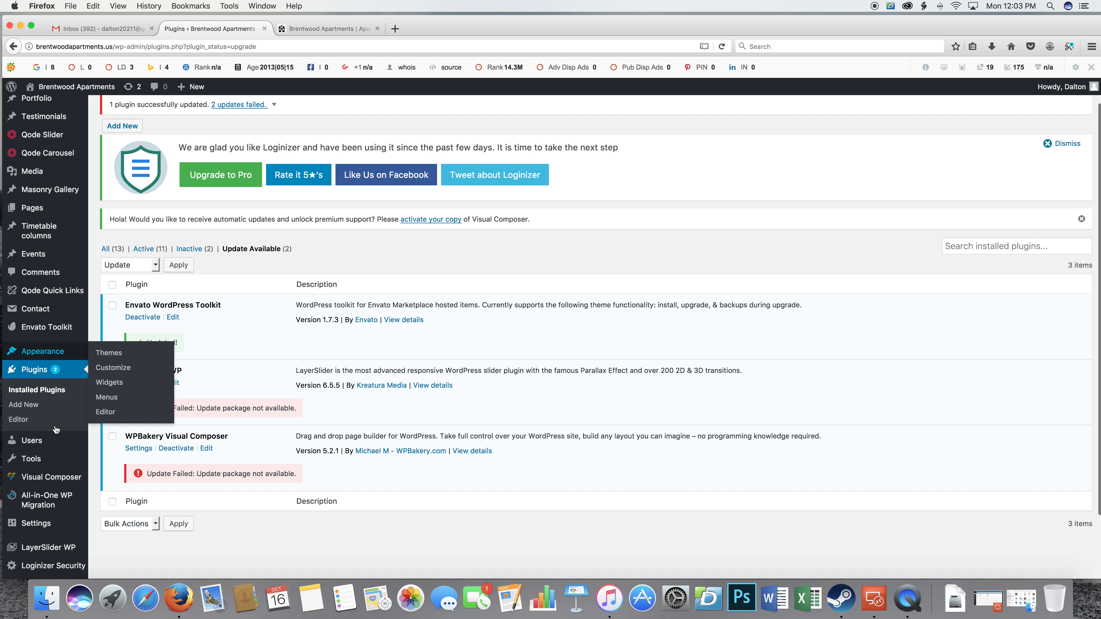
{"action": "scroll", "coordinate": [49, 422], "scroll_direction": "down", "scroll_amount": 3}
{"action": "mouse_move", "coordinate": [49, 422]}
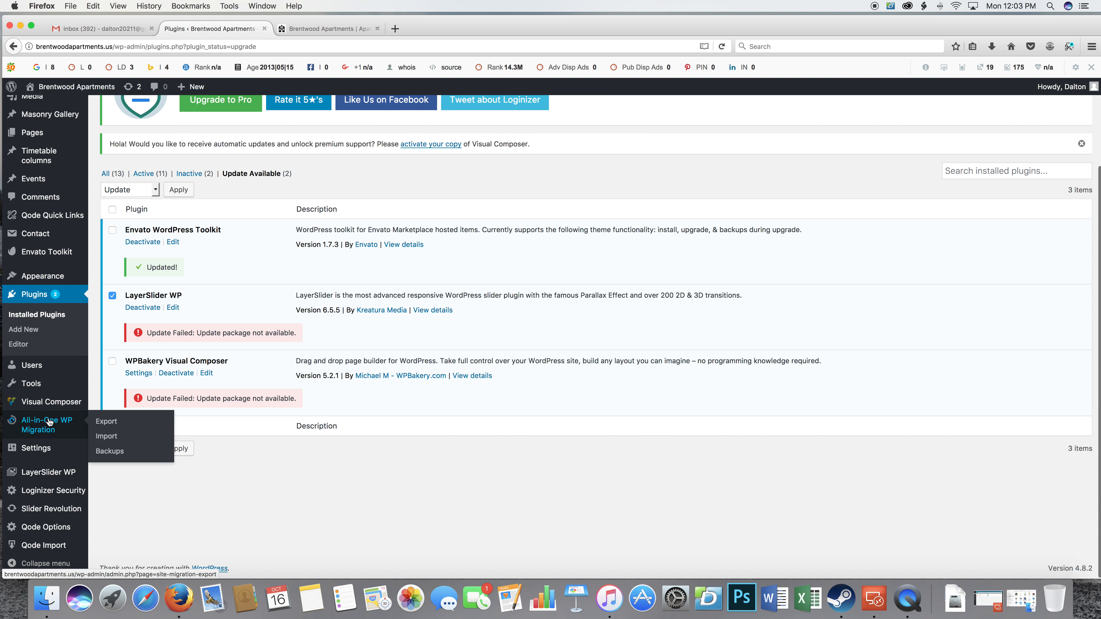
{"action": "left_click", "coordinate": [47, 451]}
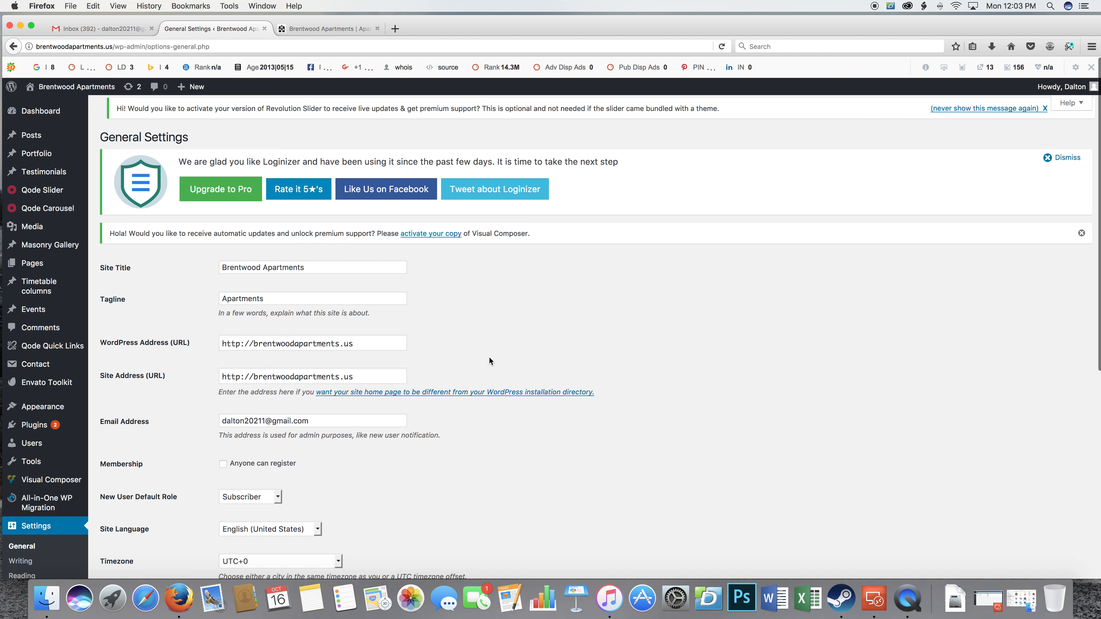
{"action": "scroll", "coordinate": [481, 344], "scroll_direction": "down", "scroll_amount": 2}
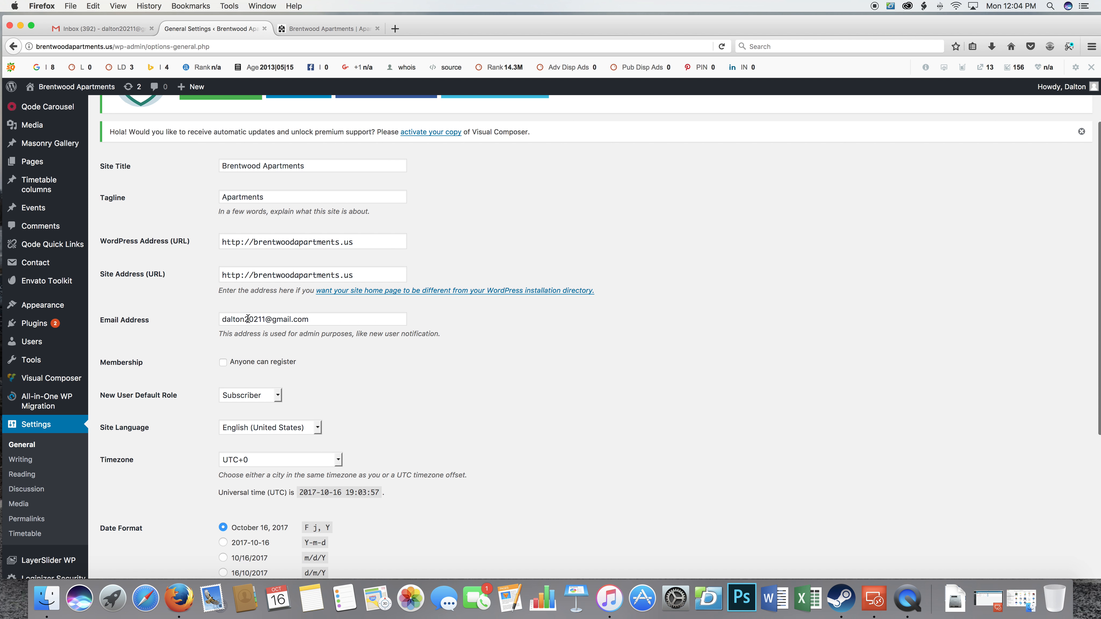
{"action": "left_click_drag", "start_coordinate": [321, 321], "coordinate": [228, 320]}
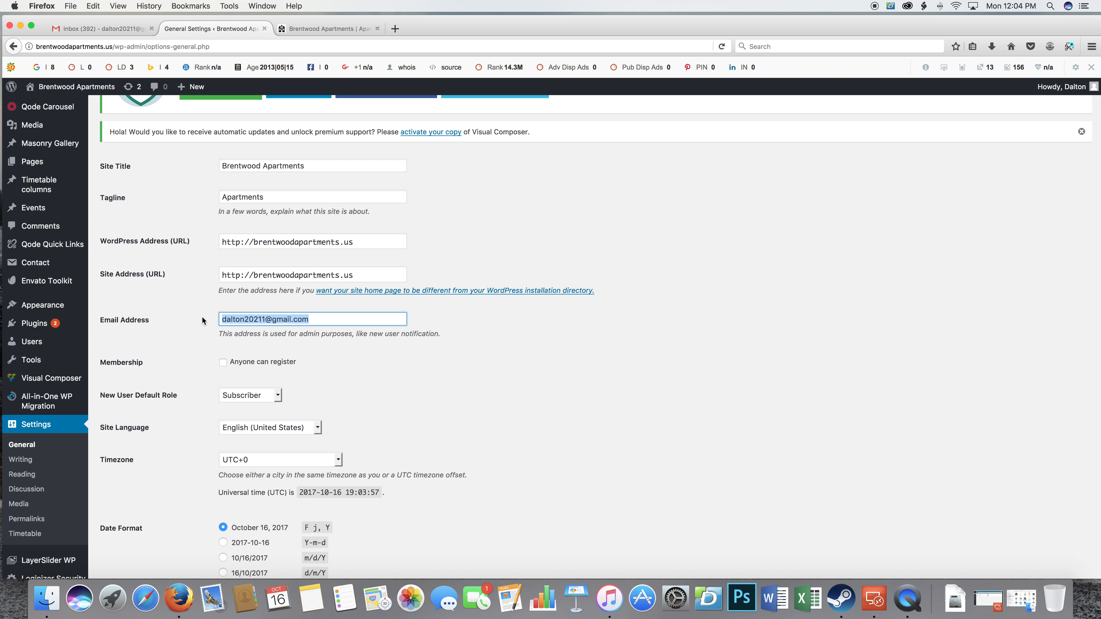
{"action": "key", "text": "BackSpace"}
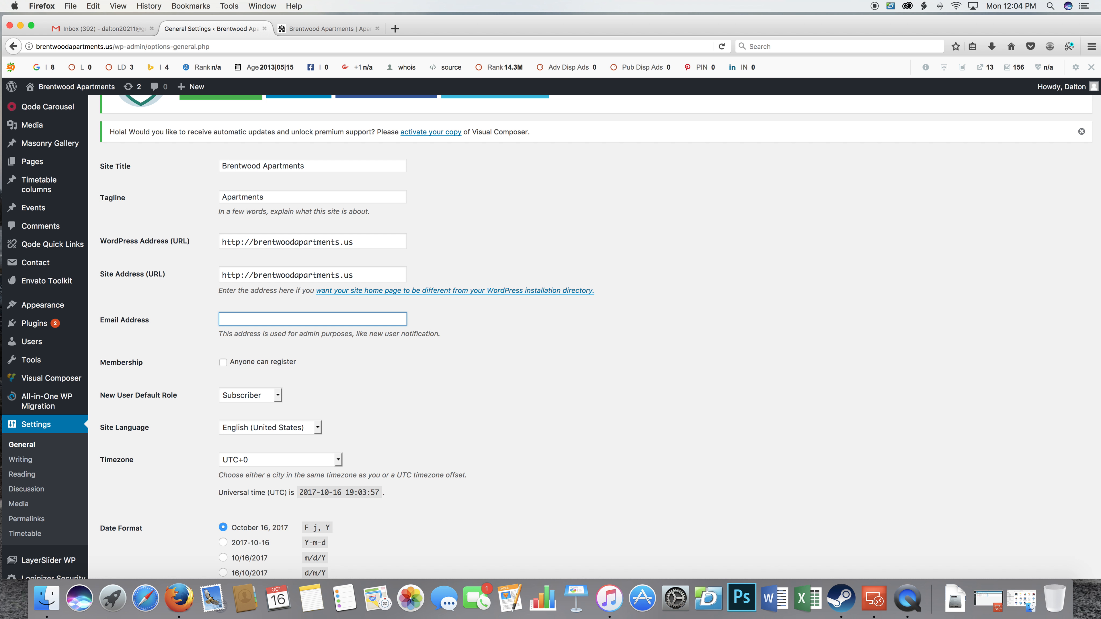
{"action": "type", "text": "jo"}
{"action": "key", "text": "BackSpace"}
{"action": "scroll", "coordinate": [594, 337], "scroll_direction": "up", "scroll_amount": 1}
{"action": "scroll", "coordinate": [339, 227], "scroll_direction": "down", "scroll_amount": 1}
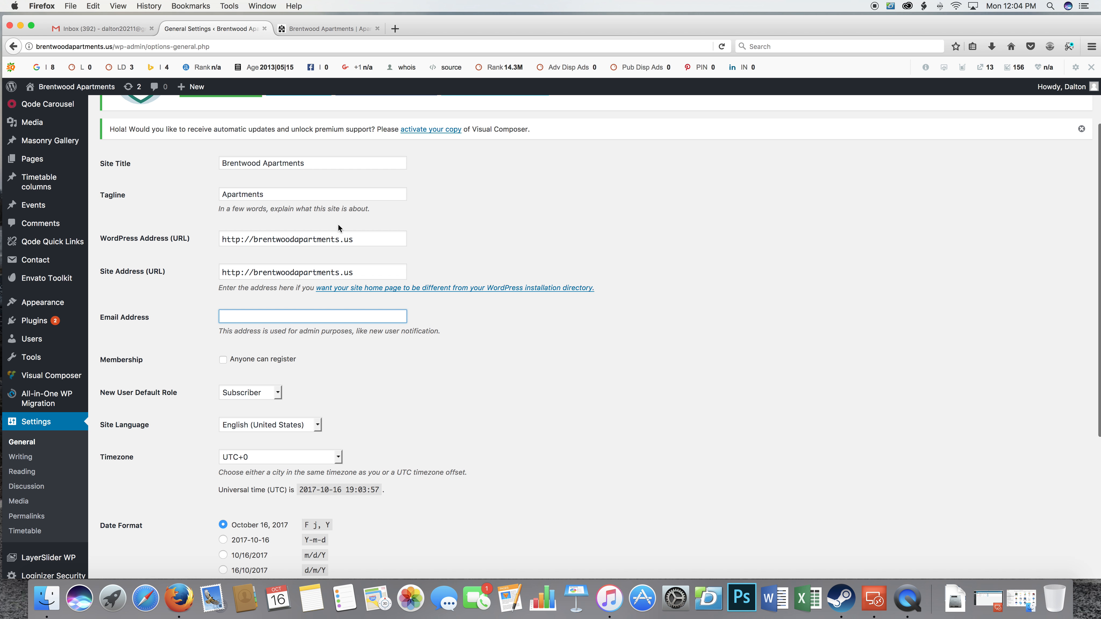
Switch to the live Brentwood Apartments site and copy the contact email address from its Contact Us page.
{"action": "left_click", "coordinate": [321, 29]}
{"action": "scroll", "coordinate": [706, 329], "scroll_direction": "down", "scroll_amount": 5}
{"action": "scroll", "coordinate": [709, 367], "scroll_direction": "up", "scroll_amount": 6}
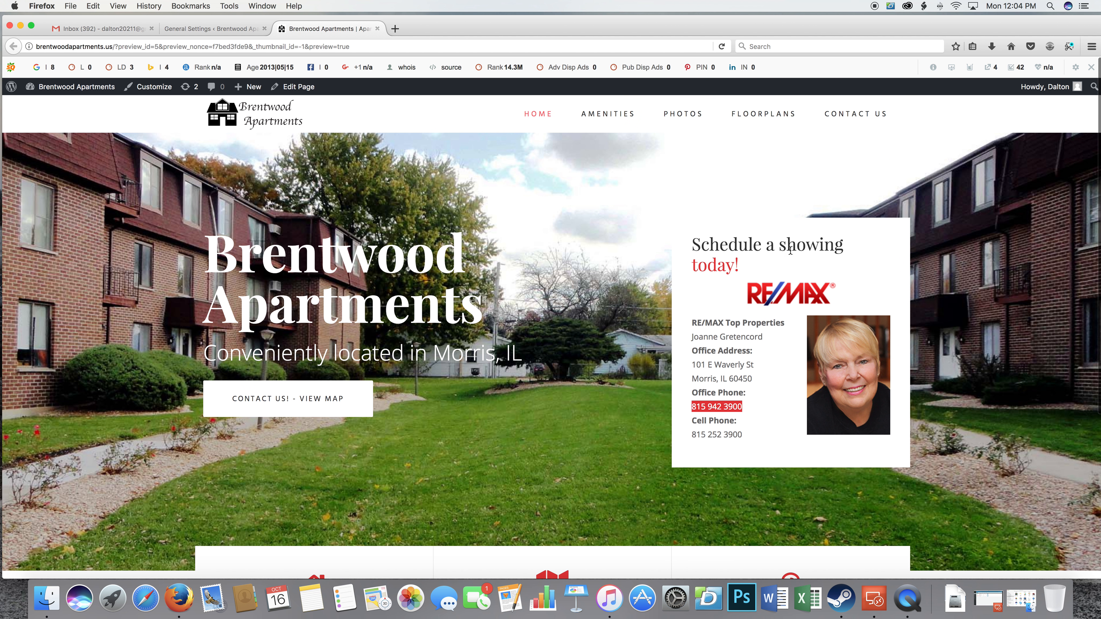
{"action": "left_click", "coordinate": [864, 114]}
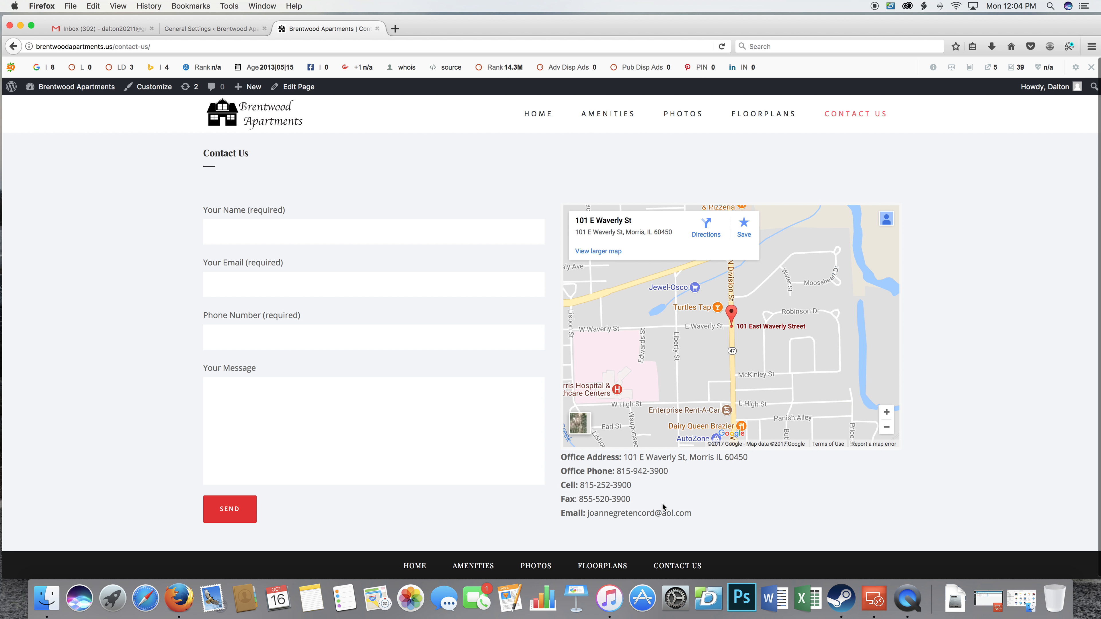
{"action": "left_click_drag", "start_coordinate": [586, 511], "coordinate": [693, 513]}
{"action": "right_click", "coordinate": [685, 509]}
{"action": "left_click", "coordinate": [703, 514]}
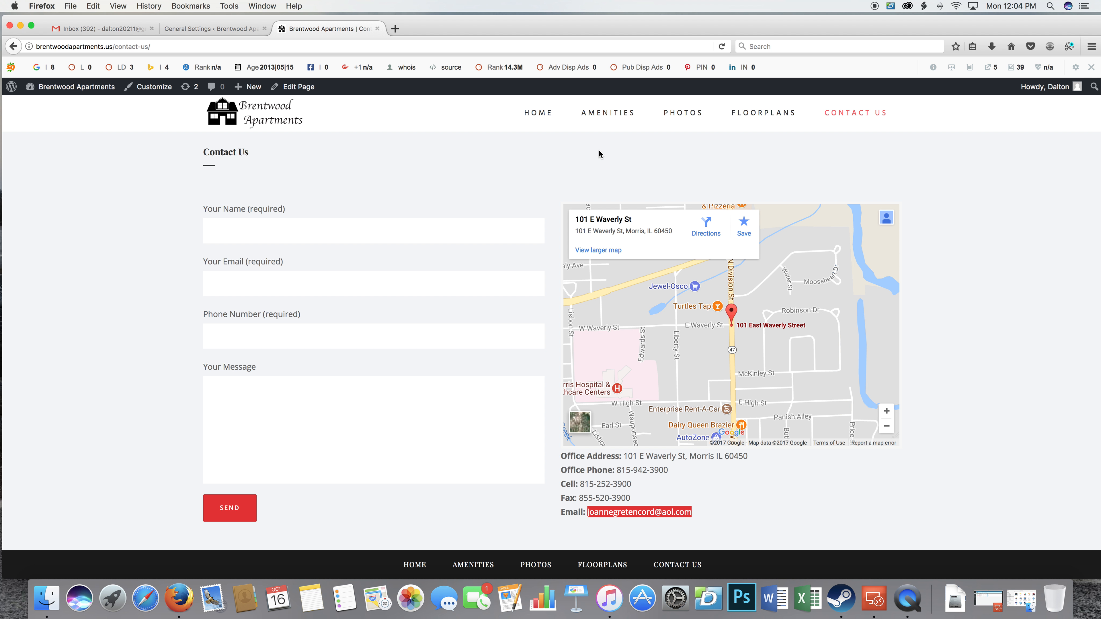
Return to General Settings, paste the copied contact email as the site's Email Address and save the changes.
{"action": "left_click", "coordinate": [207, 26]}
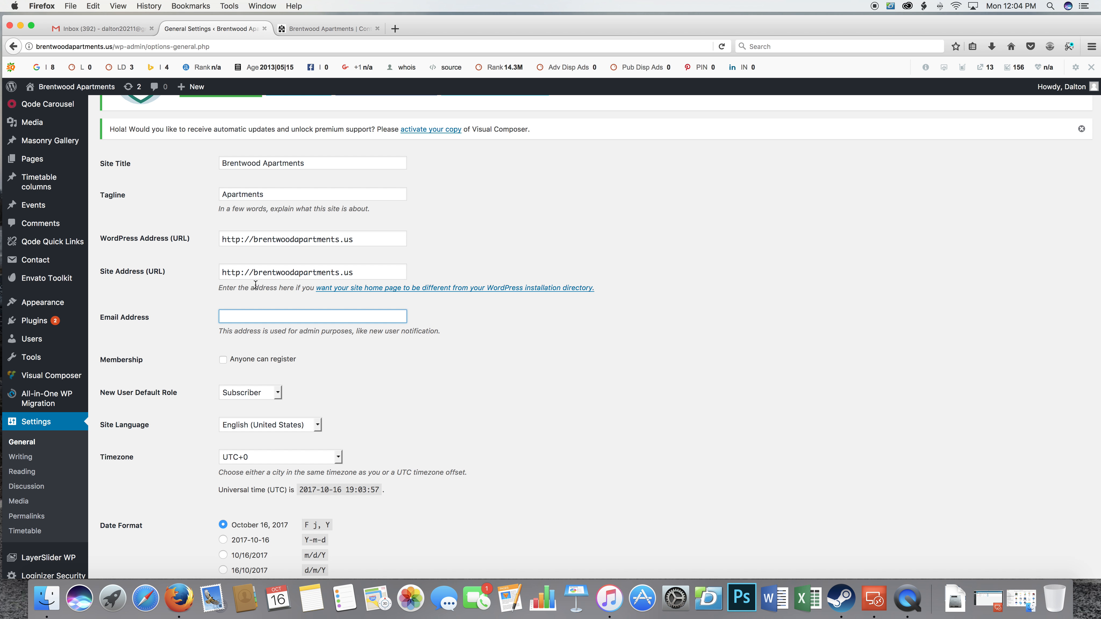
{"action": "key", "text": "super+v"}
{"action": "left_click", "coordinate": [452, 315]}
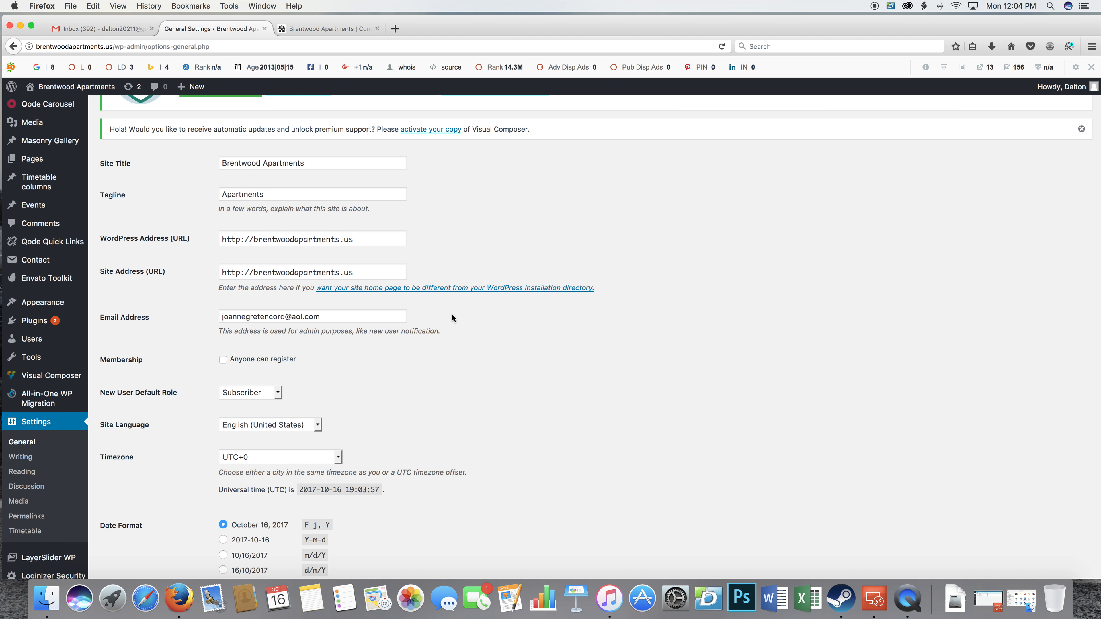
{"action": "scroll", "coordinate": [436, 351], "scroll_direction": "down", "scroll_amount": 1}
{"action": "scroll", "coordinate": [436, 353], "scroll_direction": "down", "scroll_amount": 3}
{"action": "scroll", "coordinate": [448, 348], "scroll_direction": "down", "scroll_amount": 5}
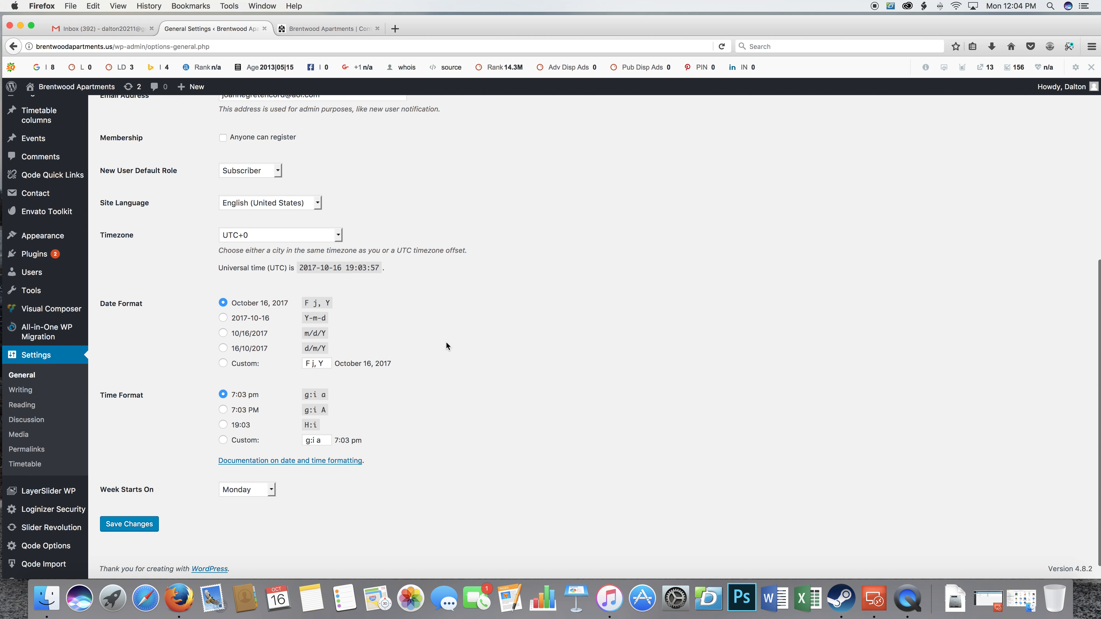
{"action": "left_click", "coordinate": [130, 524]}
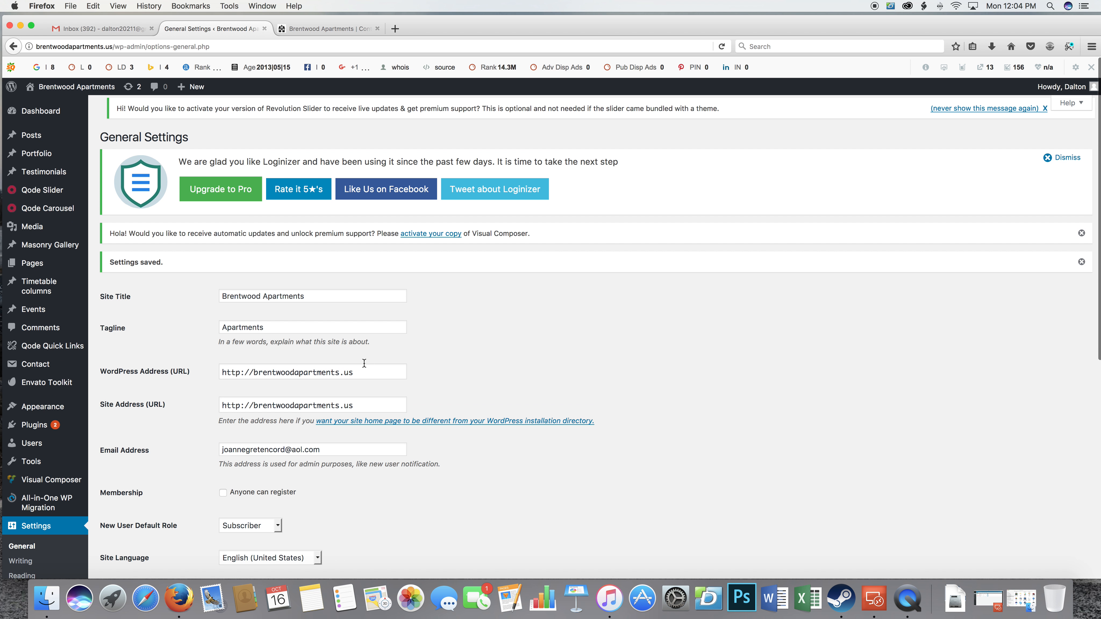
Look over the General Settings page and open the Bridge Child theme's Qode Options.
{"action": "scroll", "coordinate": [360, 265], "scroll_direction": "down", "scroll_amount": 3}
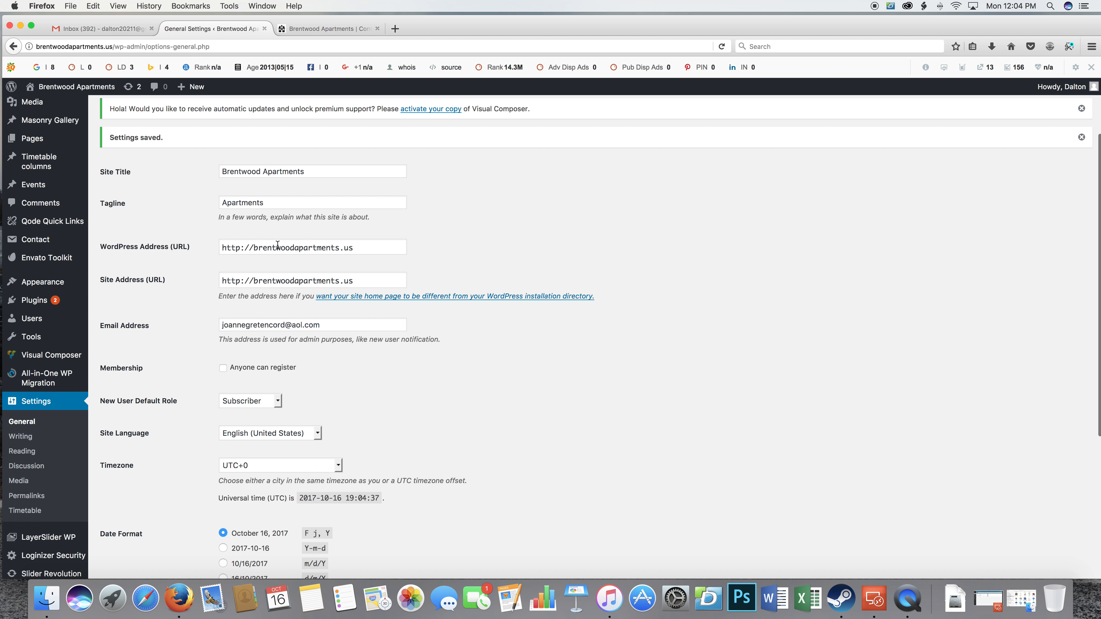
{"action": "scroll", "coordinate": [223, 330], "scroll_direction": "up", "scroll_amount": 3}
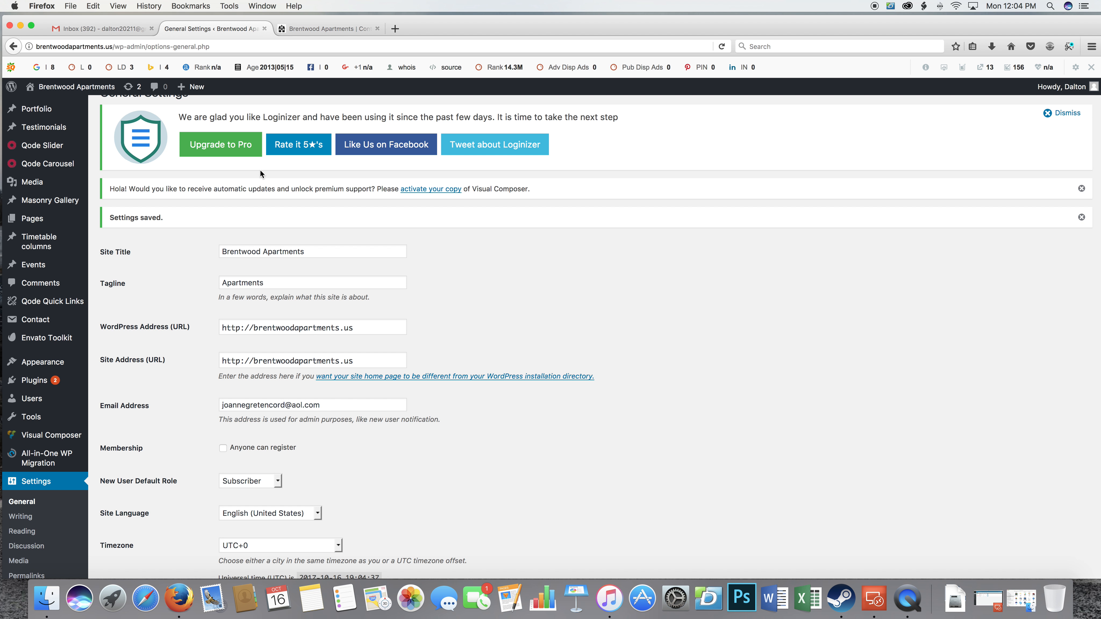
{"action": "scroll", "coordinate": [169, 353], "scroll_direction": "up", "scroll_amount": 2}
{"action": "scroll", "coordinate": [227, 323], "scroll_direction": "down", "scroll_amount": 2}
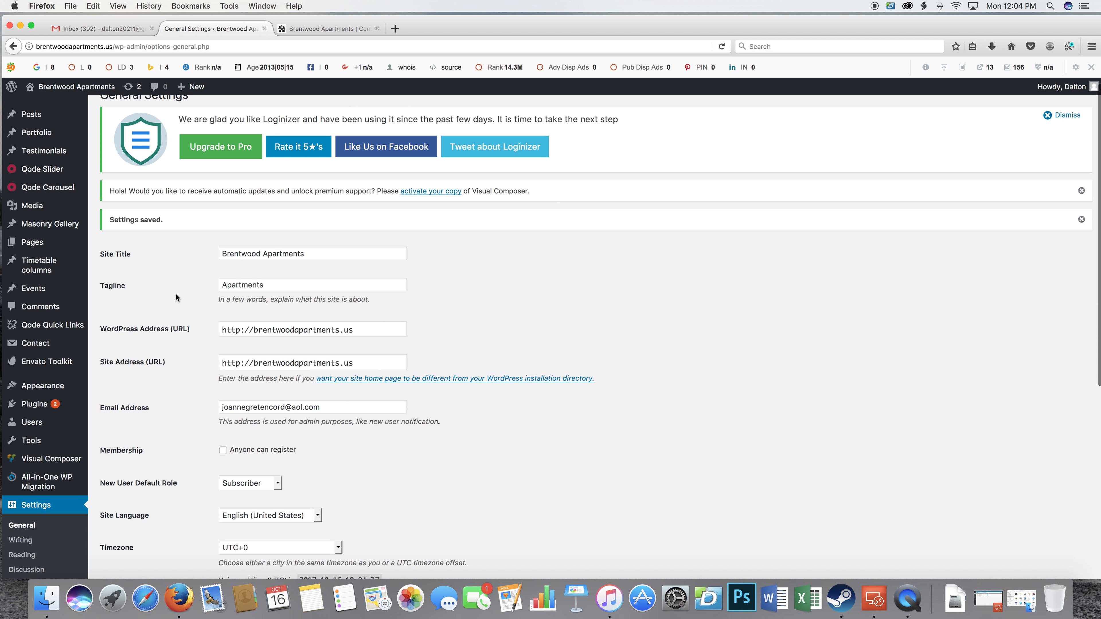
{"action": "scroll", "coordinate": [139, 300], "scroll_direction": "down", "scroll_amount": 13}
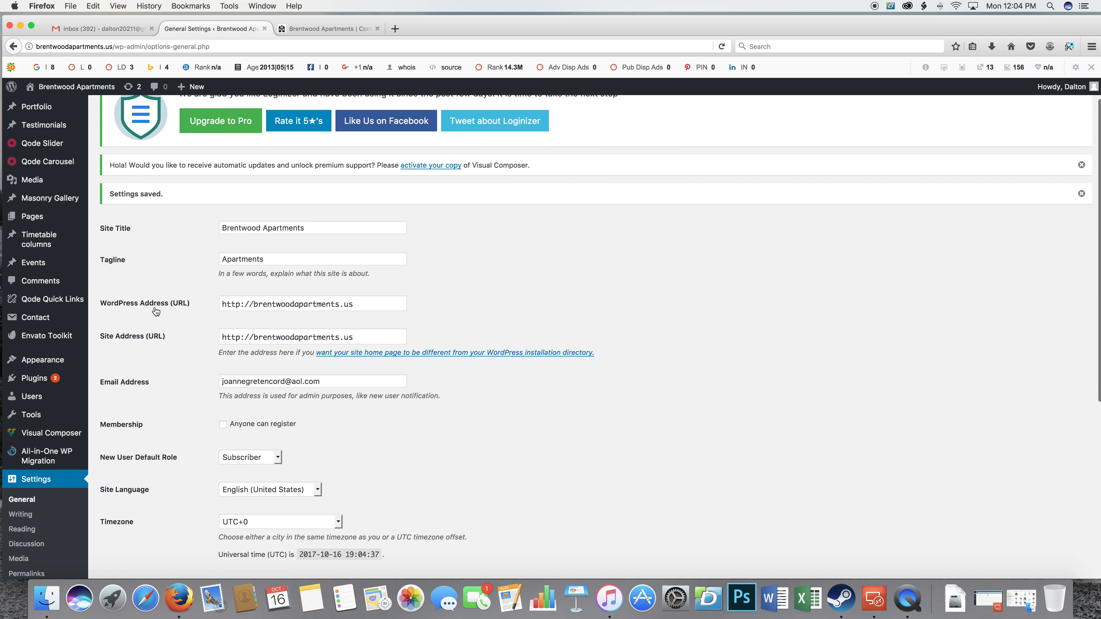
{"action": "scroll", "coordinate": [156, 310], "scroll_direction": "down", "scroll_amount": 1}
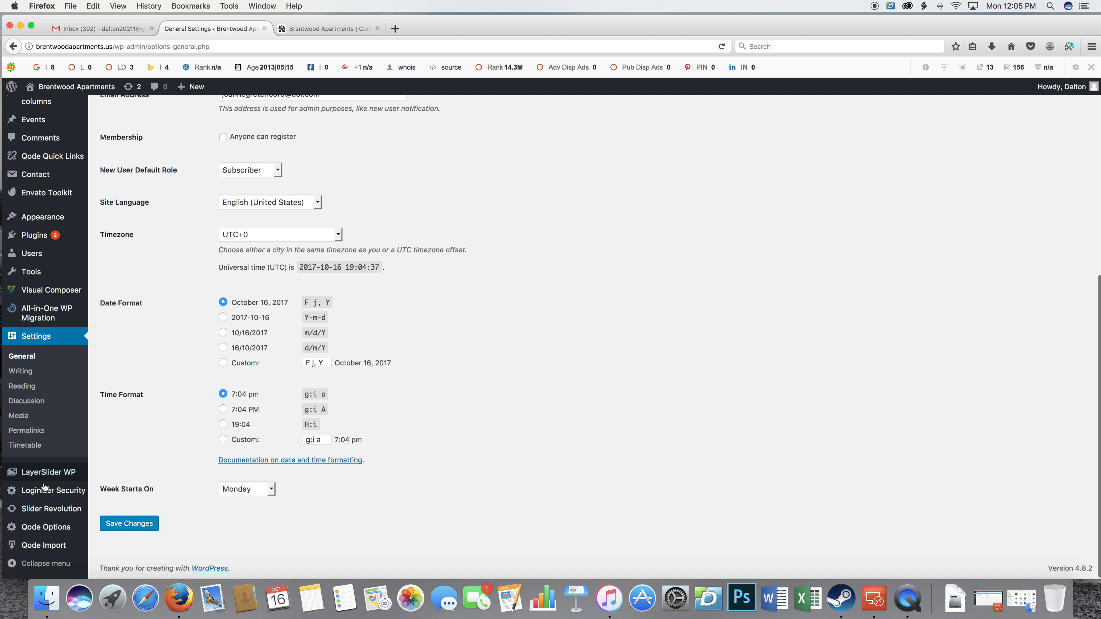
{"action": "left_click", "coordinate": [49, 534]}
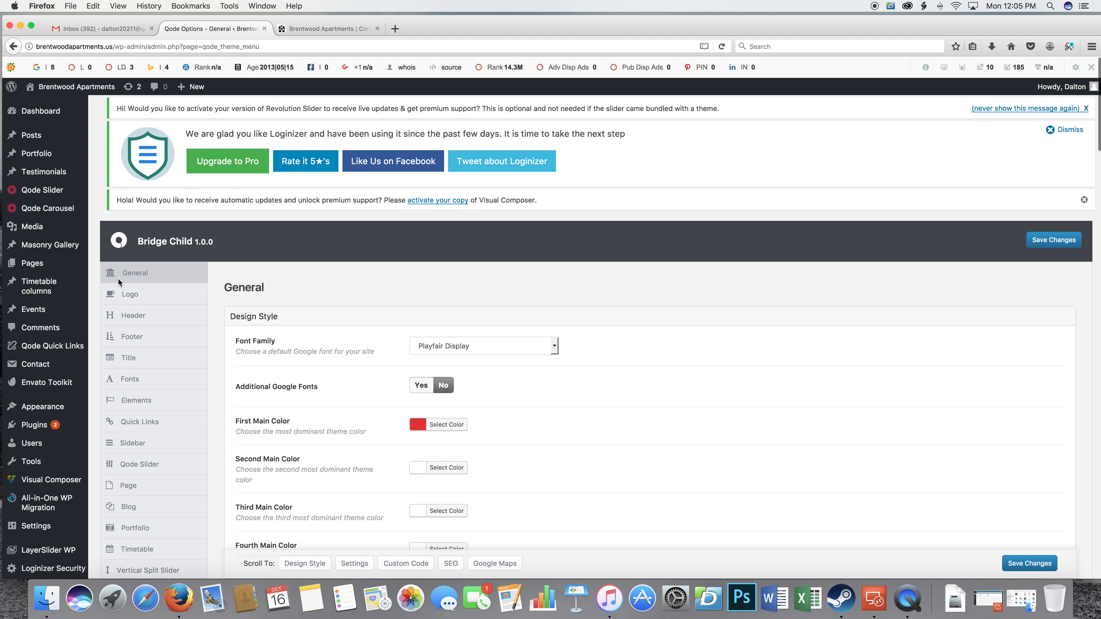
Examine the theme's General options, from the font and color choices under Design Style to the page transition and loading settings.
{"action": "scroll", "coordinate": [77, 380], "scroll_direction": "down", "scroll_amount": 5}
{"action": "scroll", "coordinate": [76, 380], "scroll_direction": "down", "scroll_amount": 2}
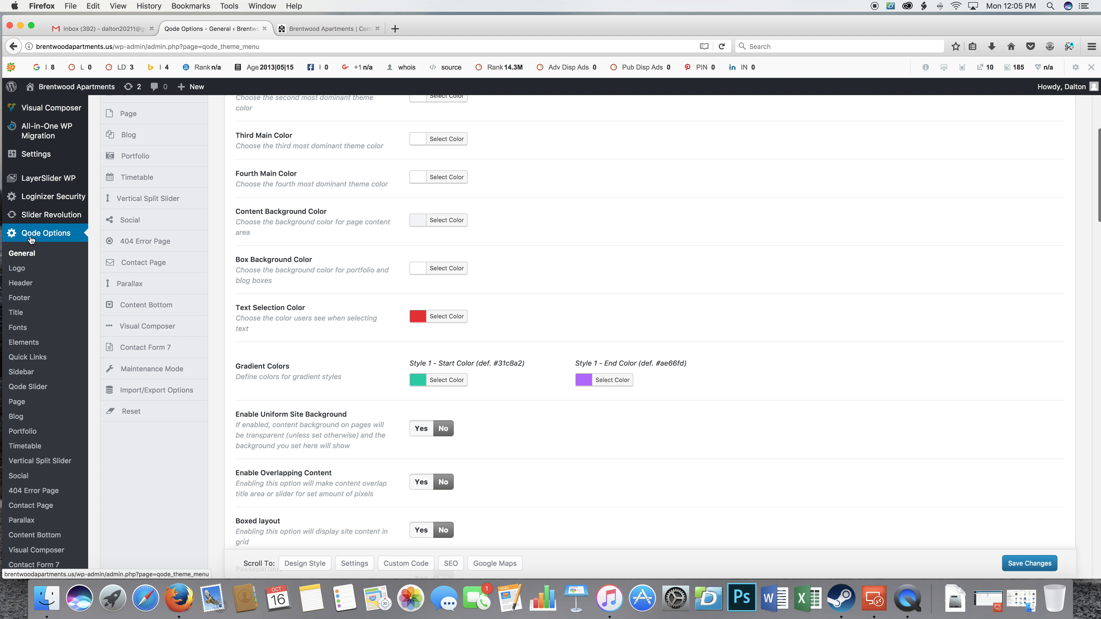
{"action": "scroll", "coordinate": [80, 241], "scroll_direction": "up", "scroll_amount": 8}
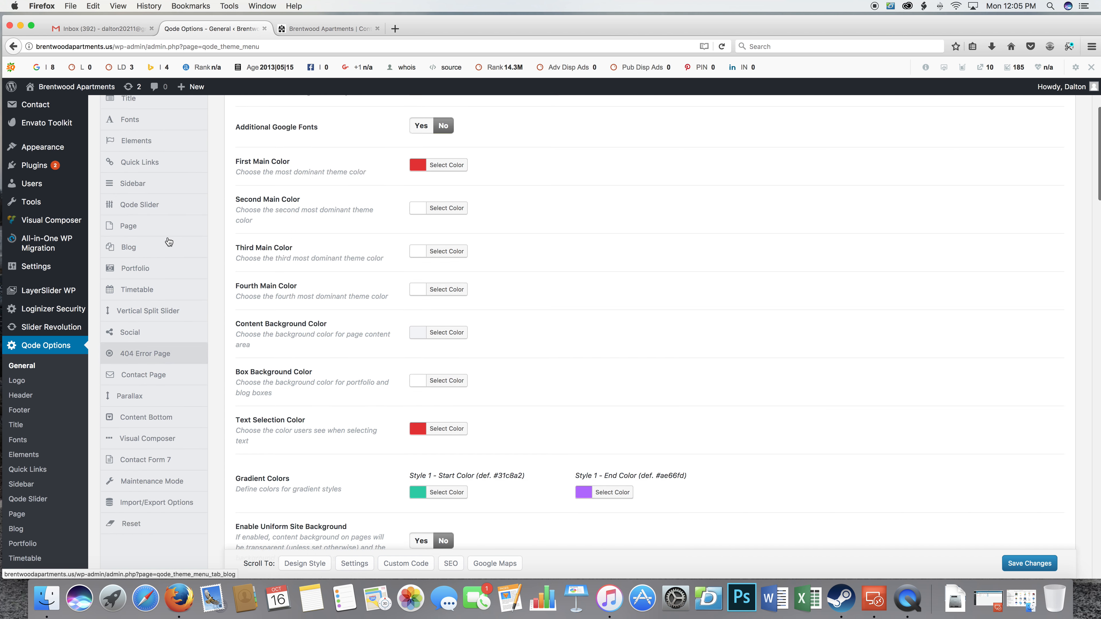
{"action": "scroll", "coordinate": [332, 239], "scroll_direction": "down", "scroll_amount": 5}
{"action": "scroll", "coordinate": [425, 308], "scroll_direction": "down", "scroll_amount": 5}
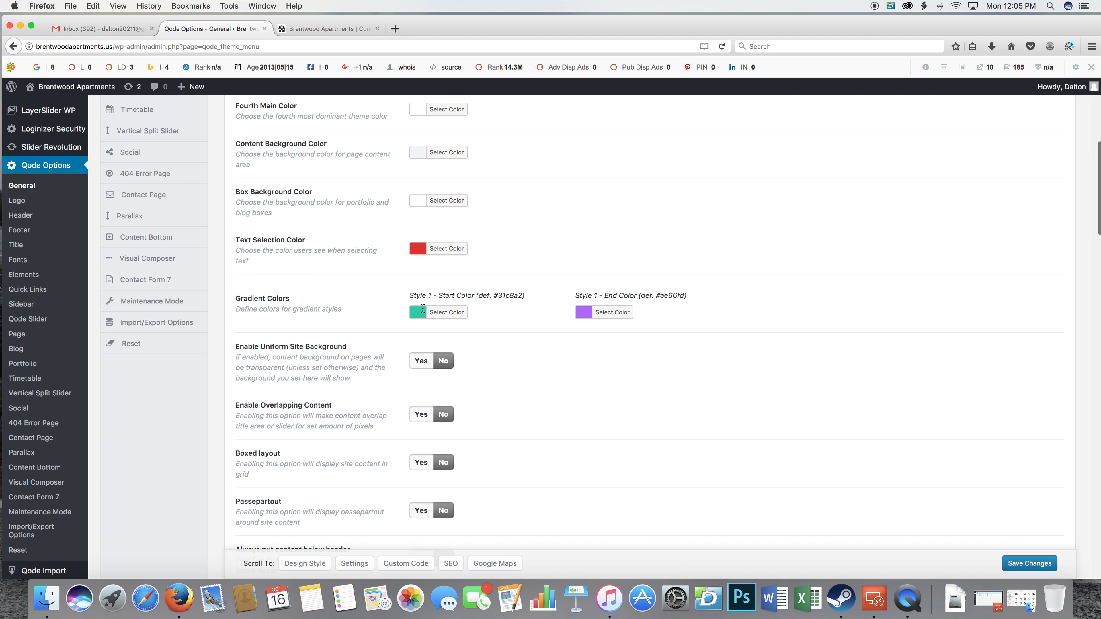
{"action": "scroll", "coordinate": [337, 298], "scroll_direction": "down", "scroll_amount": 9}
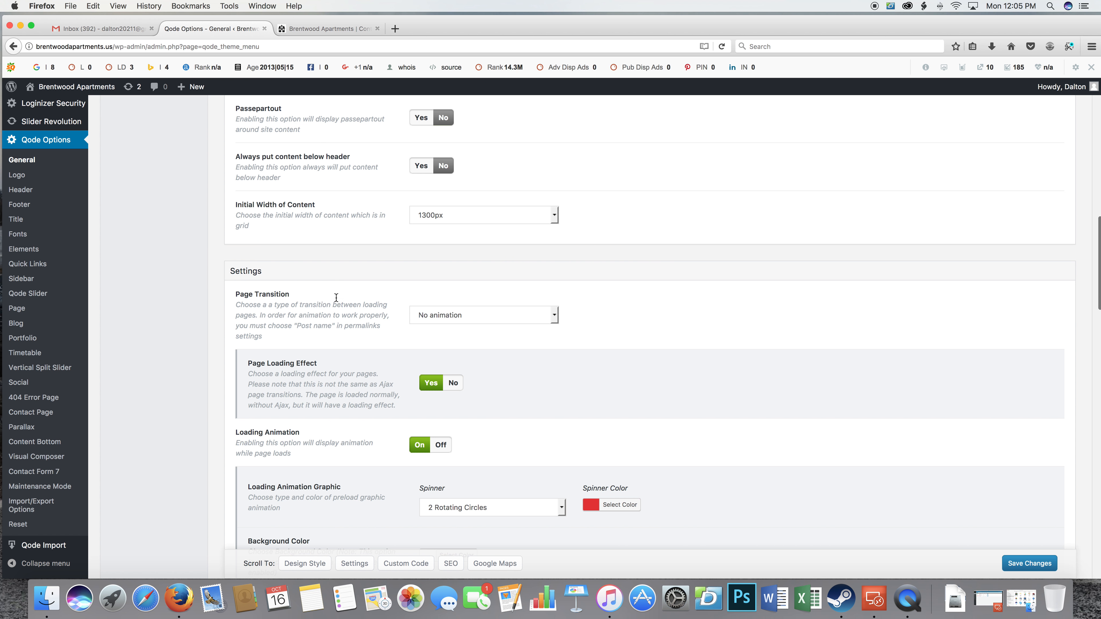
{"action": "scroll", "coordinate": [337, 298], "scroll_direction": "up", "scroll_amount": 20}
{"action": "scroll", "coordinate": [336, 298], "scroll_direction": "down", "scroll_amount": 3}
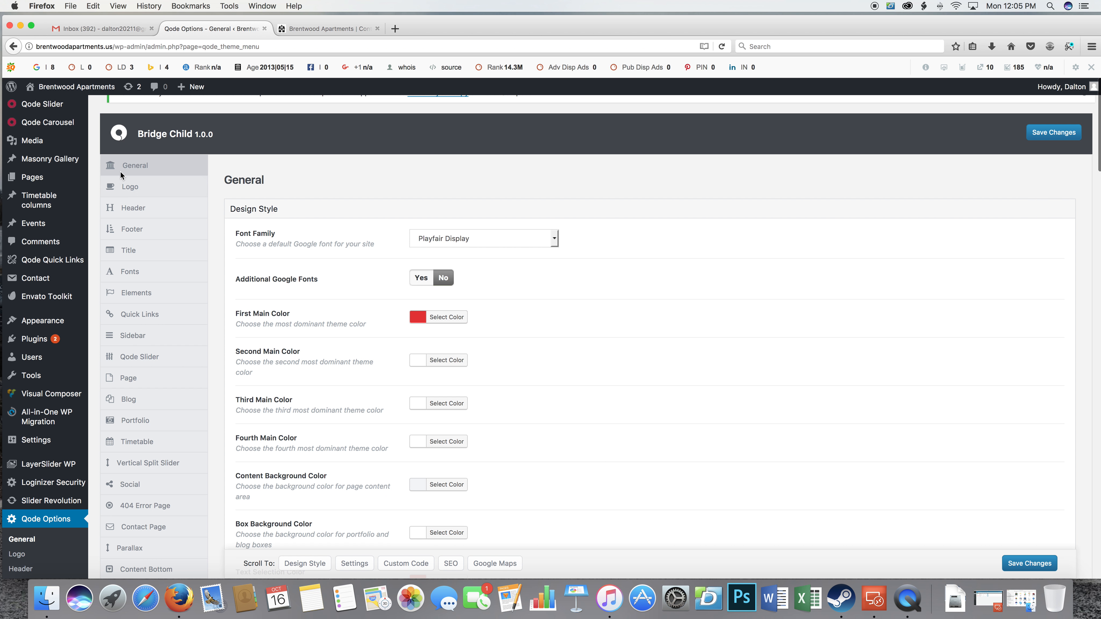
Open the theme's Logo options and review the normal, light and dark logo image settings.
{"action": "left_click", "coordinate": [137, 190]}
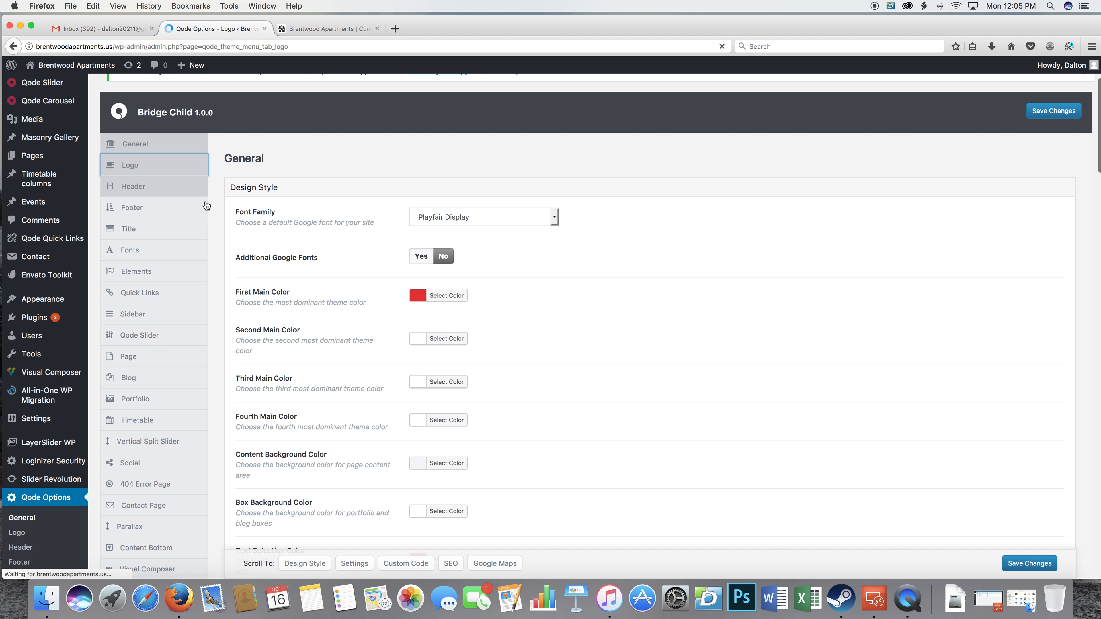
{"action": "scroll", "coordinate": [534, 373], "scroll_direction": "down", "scroll_amount": 2}
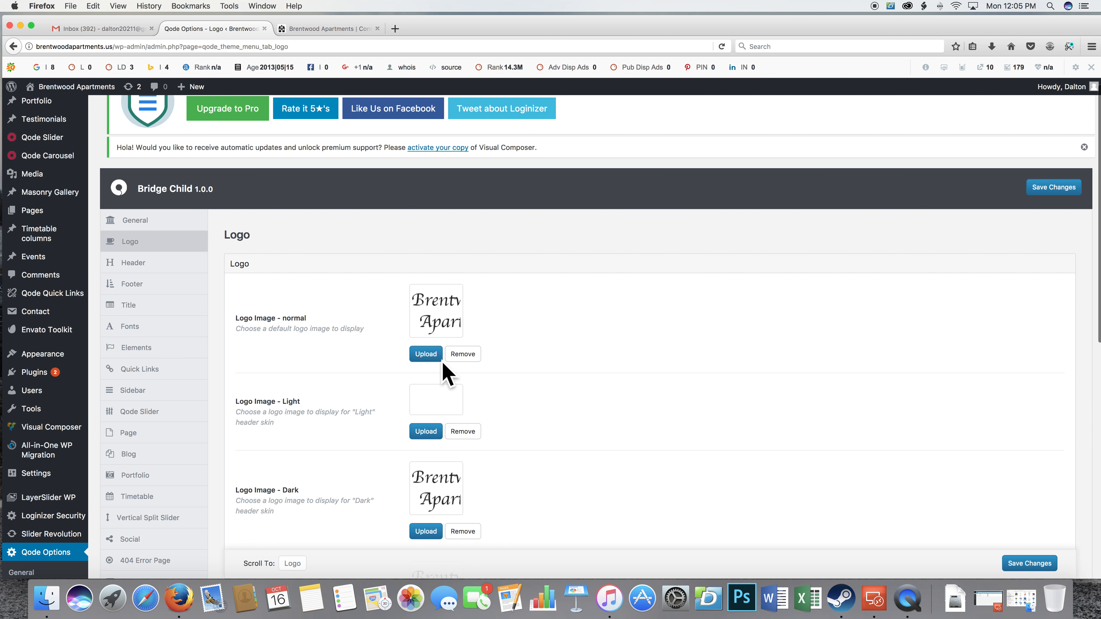
{"action": "scroll", "coordinate": [545, 369], "scroll_direction": "down", "scroll_amount": 5}
{"action": "scroll", "coordinate": [544, 369], "scroll_direction": "up", "scroll_amount": 5}
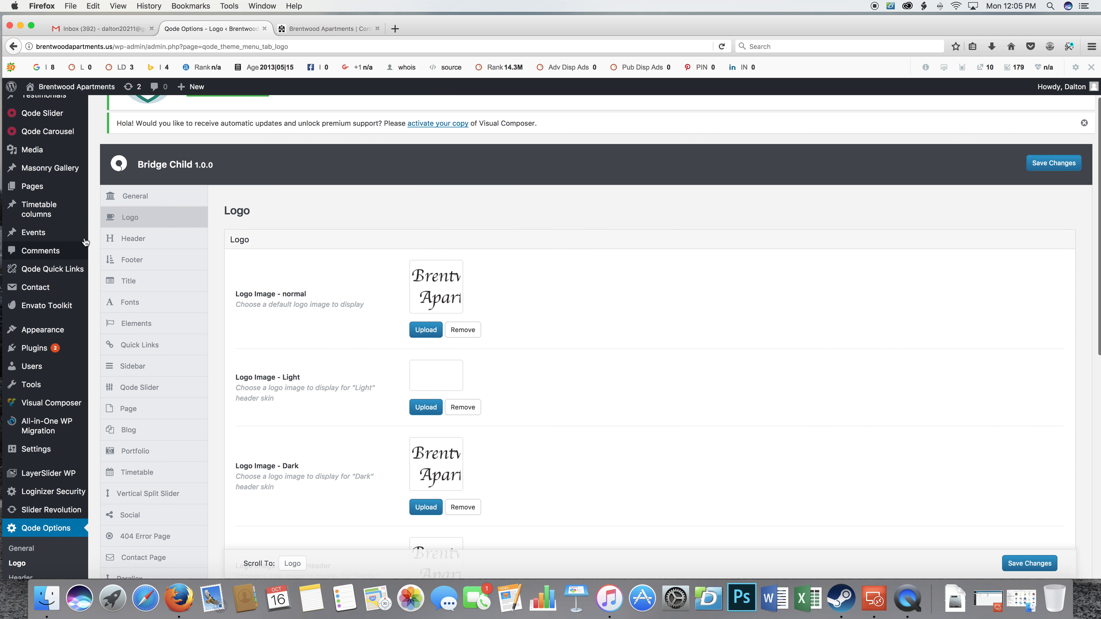
Open the theme's Header options and review the header position, type, menu position and height settings.
{"action": "left_click", "coordinate": [130, 244]}
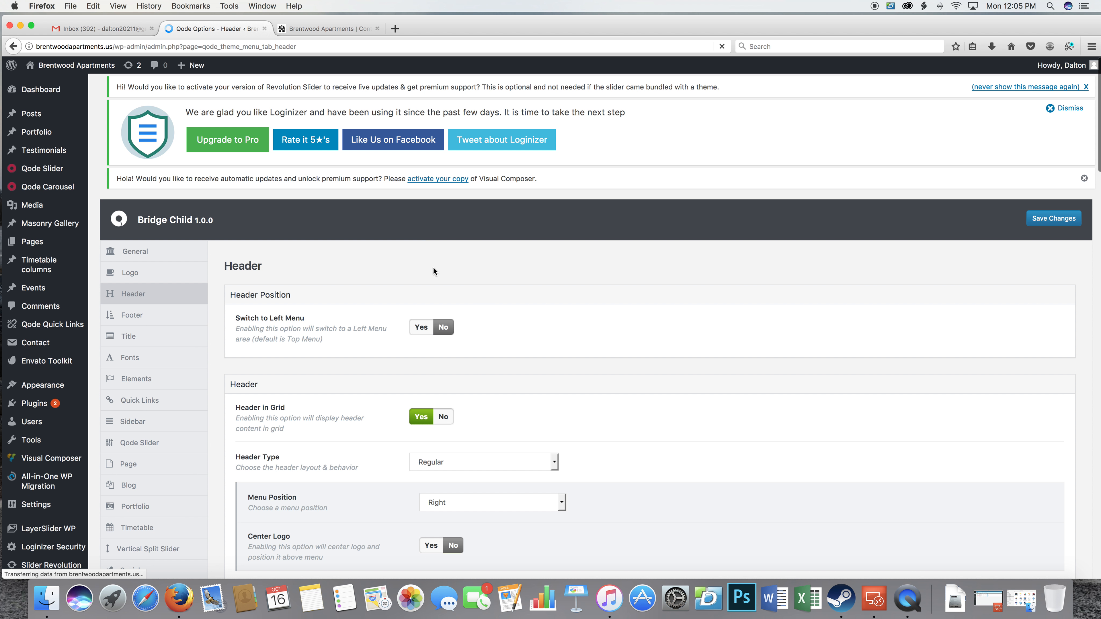
{"action": "scroll", "coordinate": [511, 323], "scroll_direction": "down", "scroll_amount": 6}
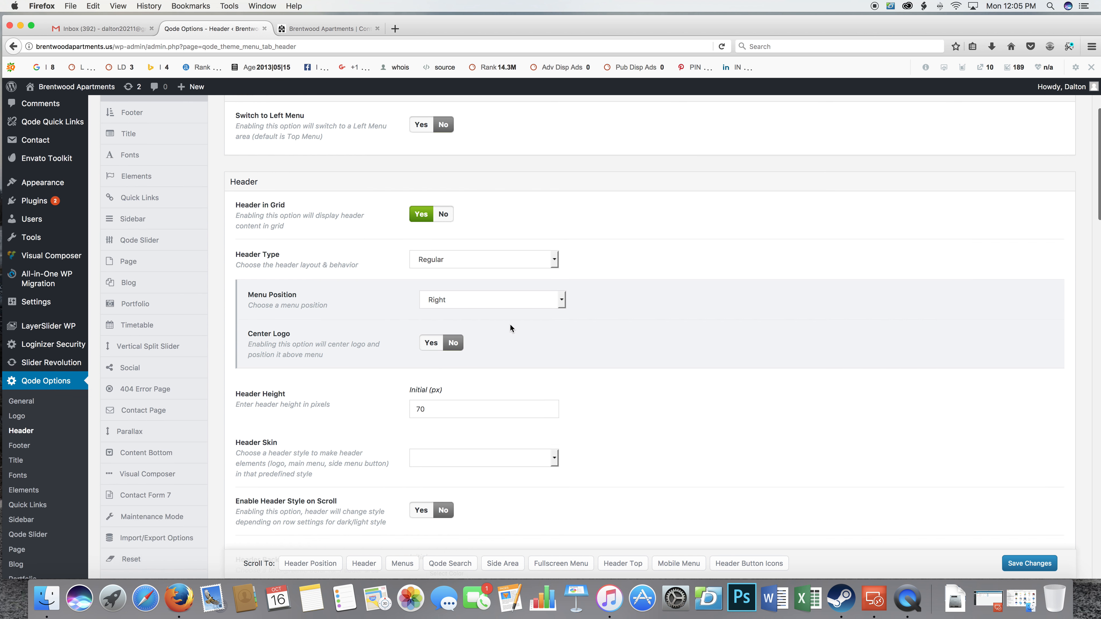
{"action": "scroll", "coordinate": [503, 328], "scroll_direction": "down", "scroll_amount": 3}
{"action": "scroll", "coordinate": [503, 328], "scroll_direction": "up", "scroll_amount": 7}
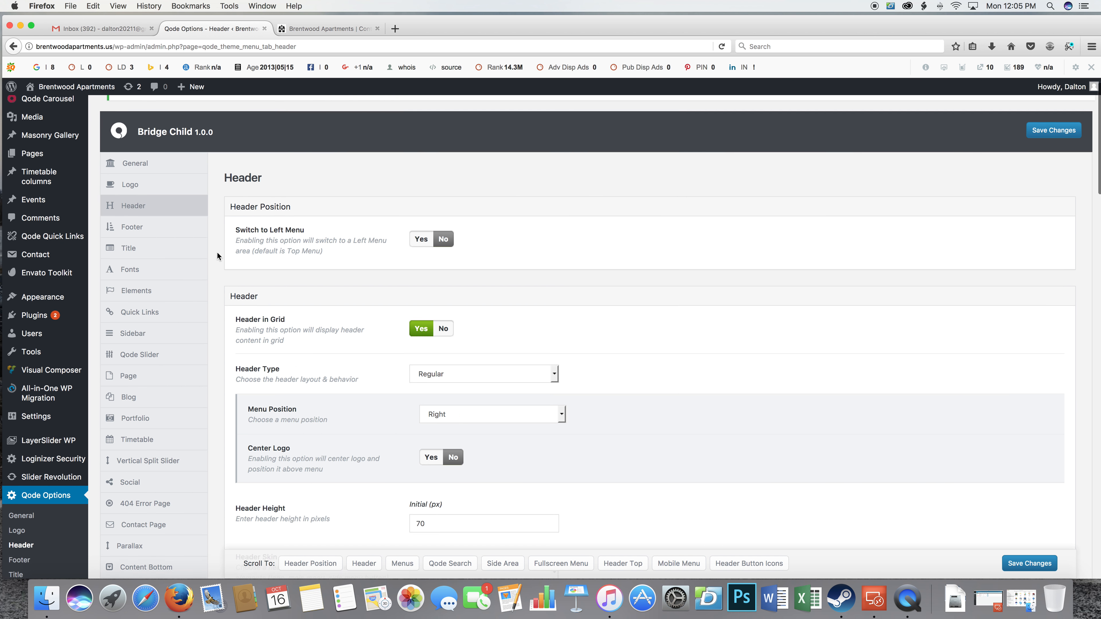
Open the theme's Footer options and review the background image, footer top and footer bottom settings.
{"action": "left_click", "coordinate": [186, 229]}
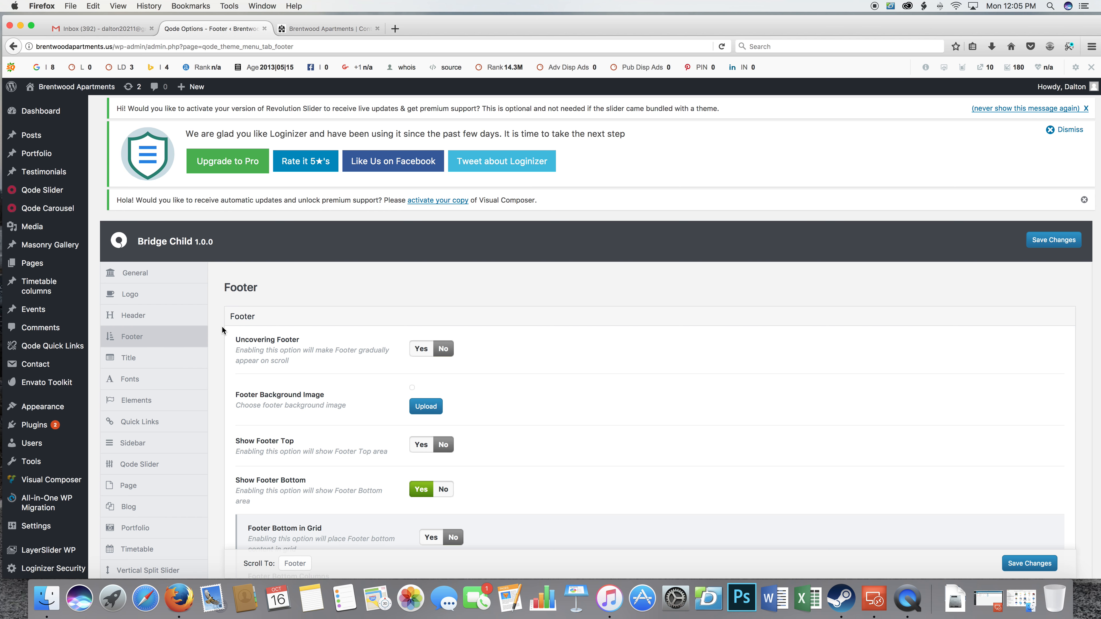
{"action": "scroll", "coordinate": [223, 322], "scroll_direction": "down", "scroll_amount": 6}
{"action": "scroll", "coordinate": [208, 335], "scroll_direction": "up", "scroll_amount": 6}
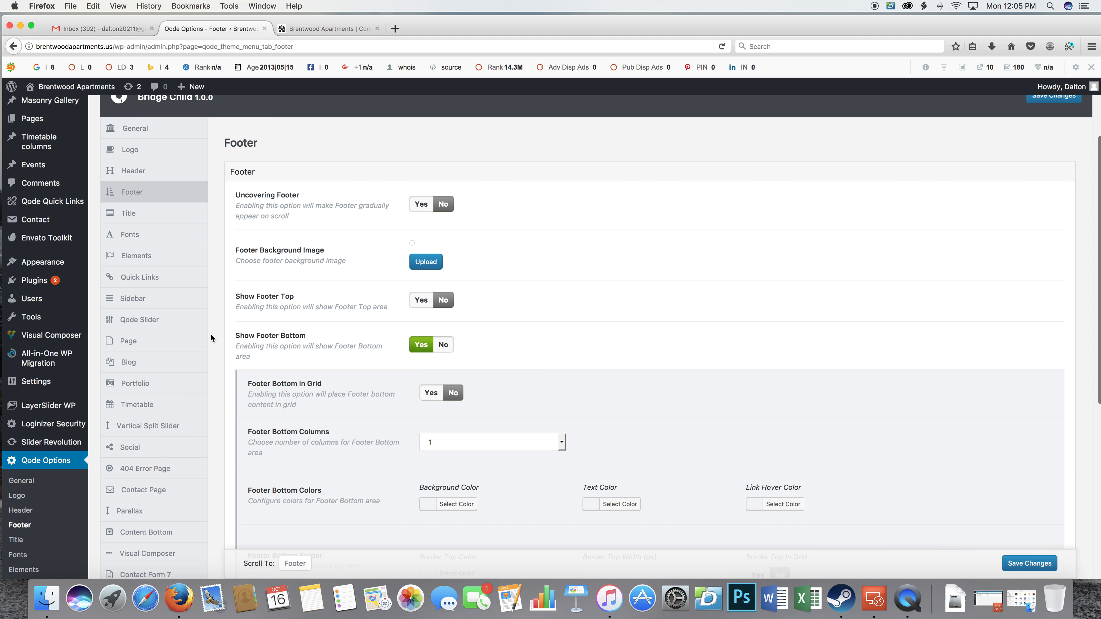
{"action": "scroll", "coordinate": [104, 380], "scroll_direction": "down", "scroll_amount": 8}
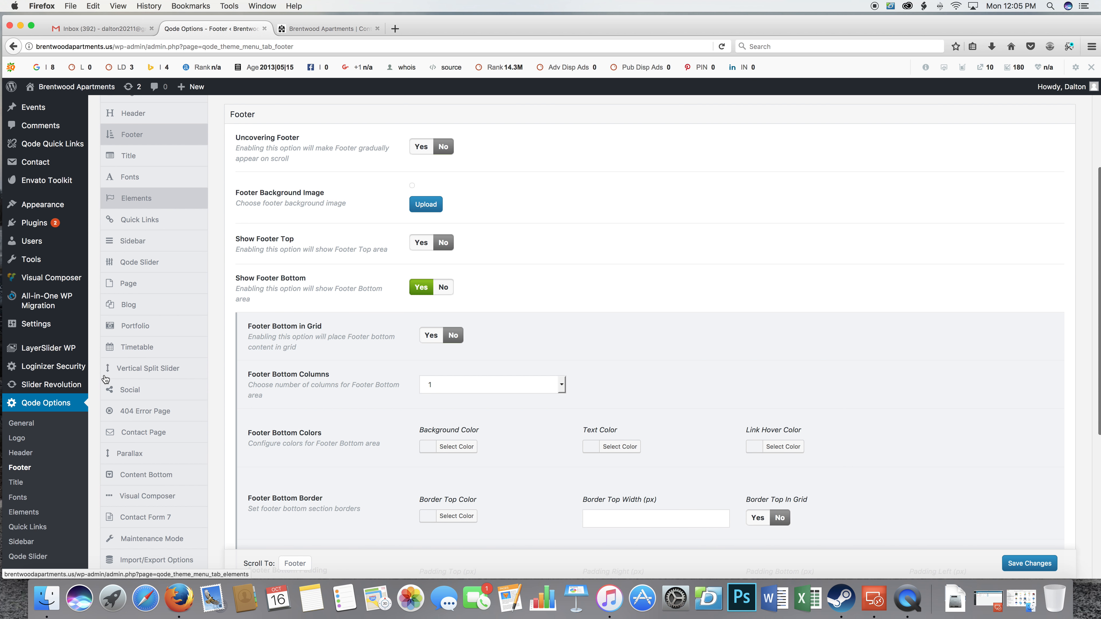
{"action": "scroll", "coordinate": [106, 379], "scroll_direction": "up", "scroll_amount": 9}
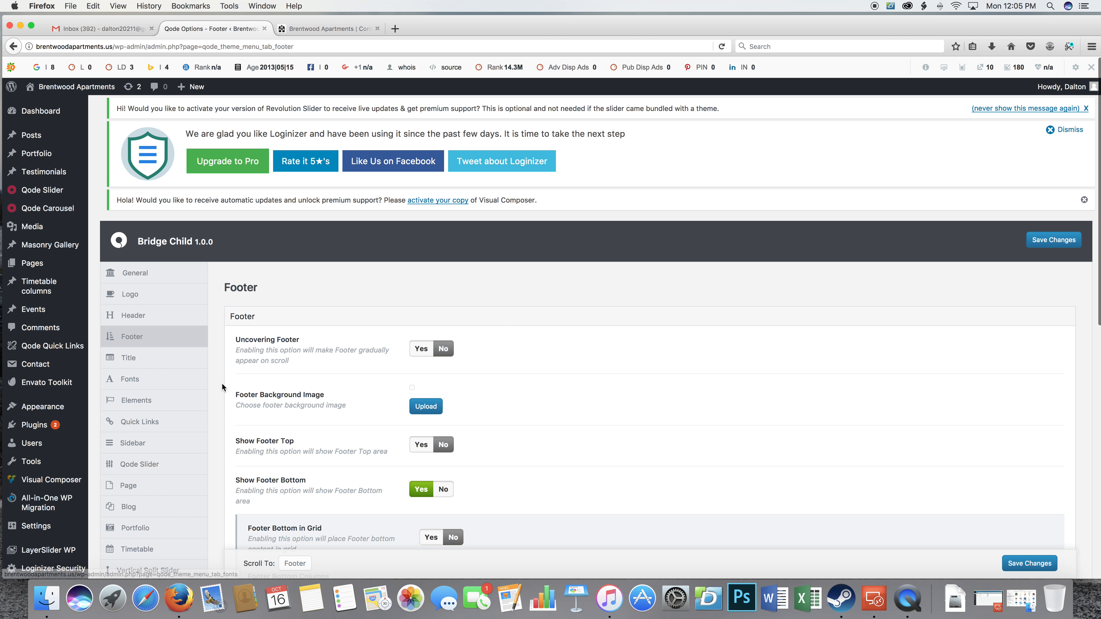
Open the site's Pages list, return to the Dashboard home and look over its overview widgets.
{"action": "left_click", "coordinate": [31, 264]}
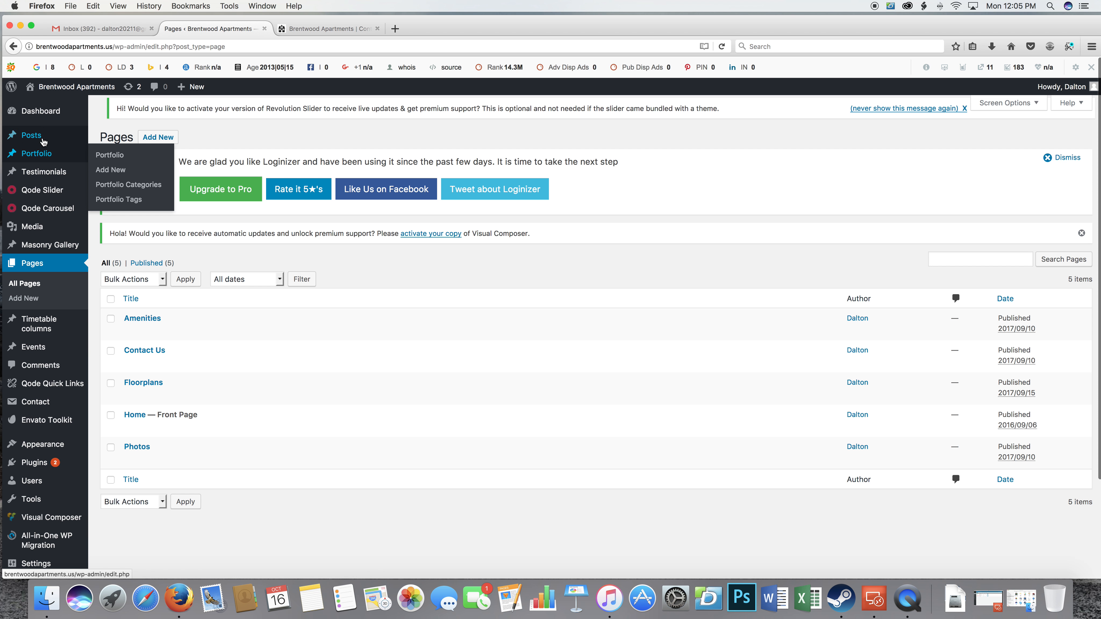
{"action": "left_click", "coordinate": [46, 116]}
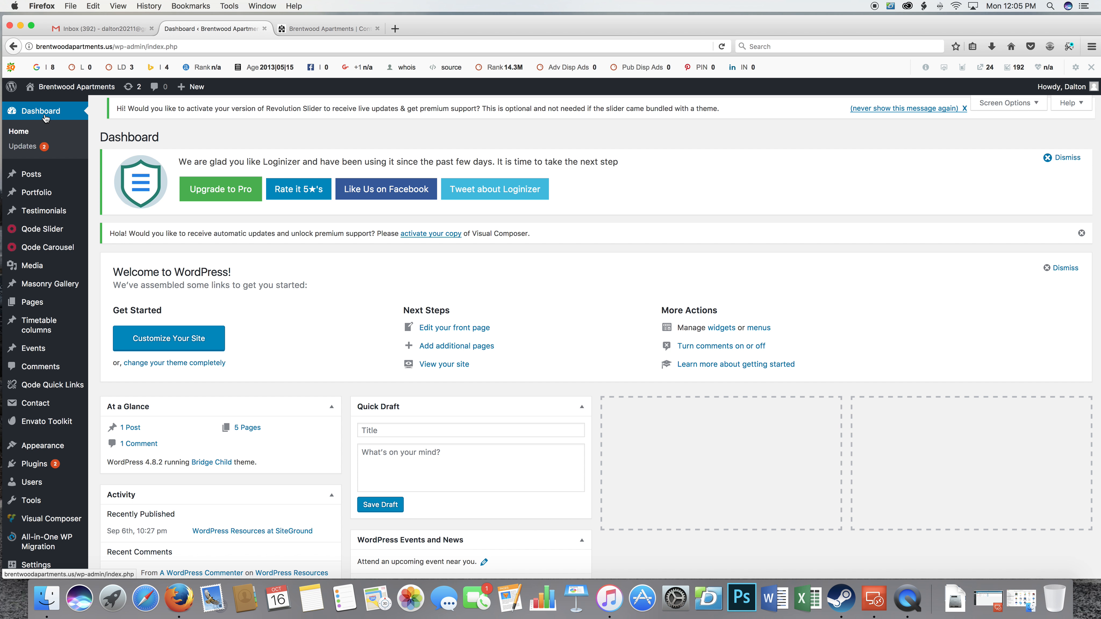
{"action": "mouse_move", "coordinate": [55, 290]}
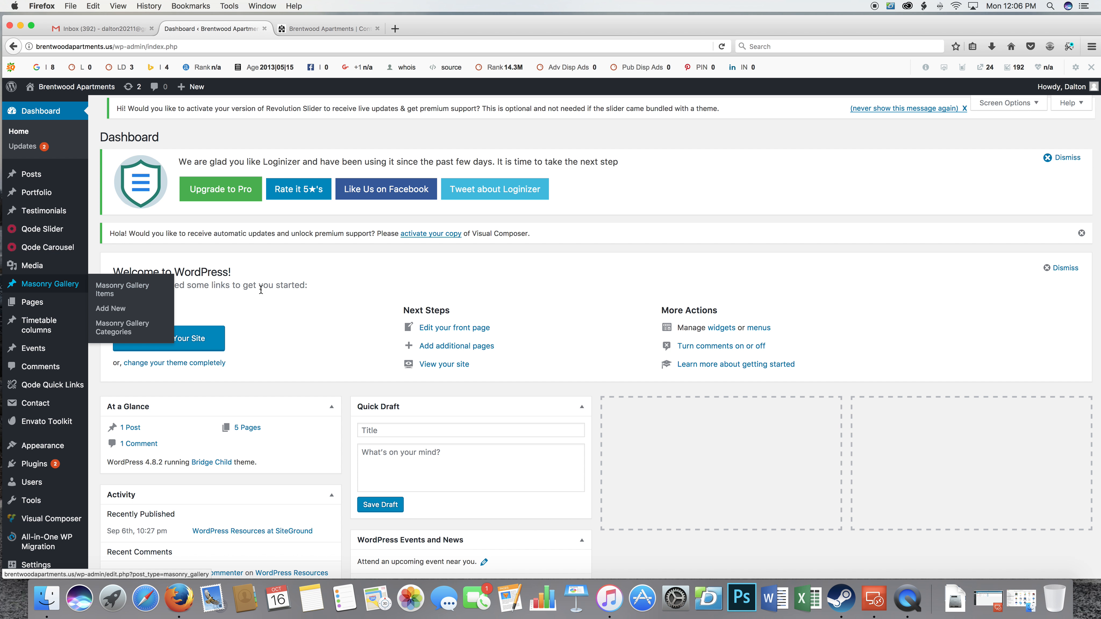
{"action": "scroll", "coordinate": [570, 340], "scroll_direction": "down", "scroll_amount": 5}
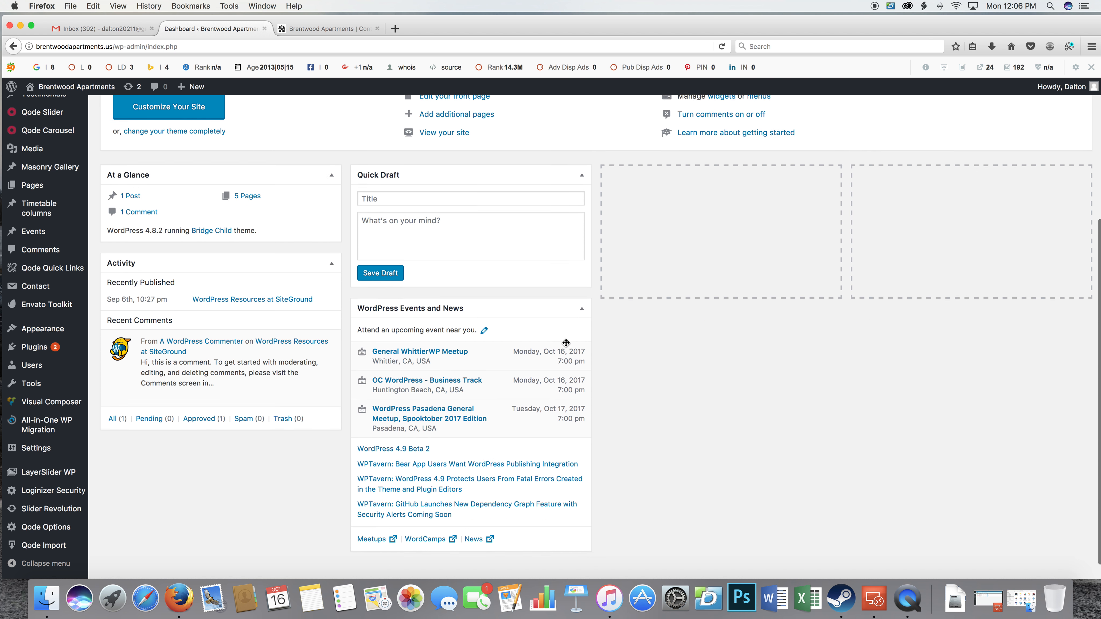
{"action": "scroll", "coordinate": [567, 343], "scroll_direction": "up", "scroll_amount": 5}
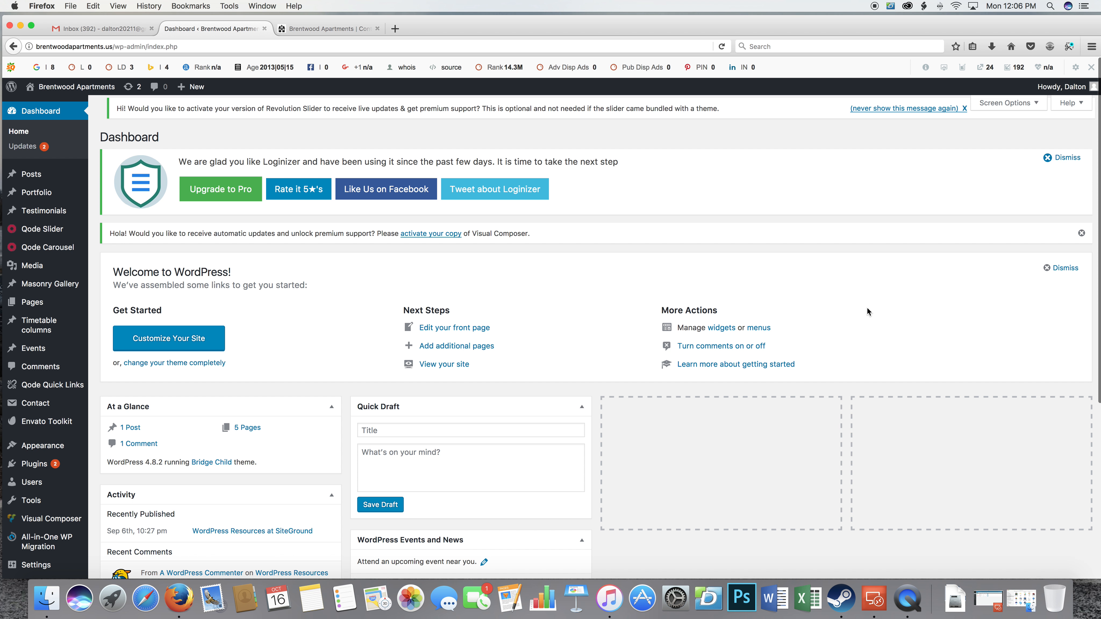